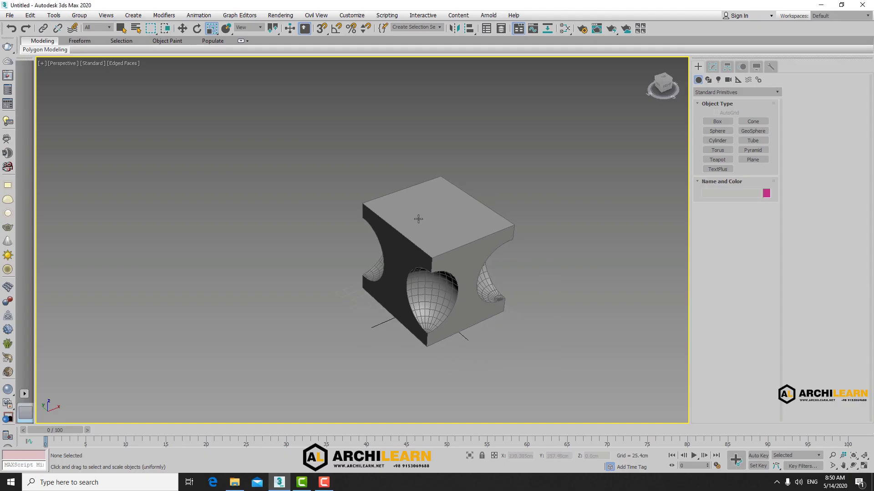
- Select Box001 in the Perspective viewport
{"action": "left_click", "coordinate": [418, 219]}
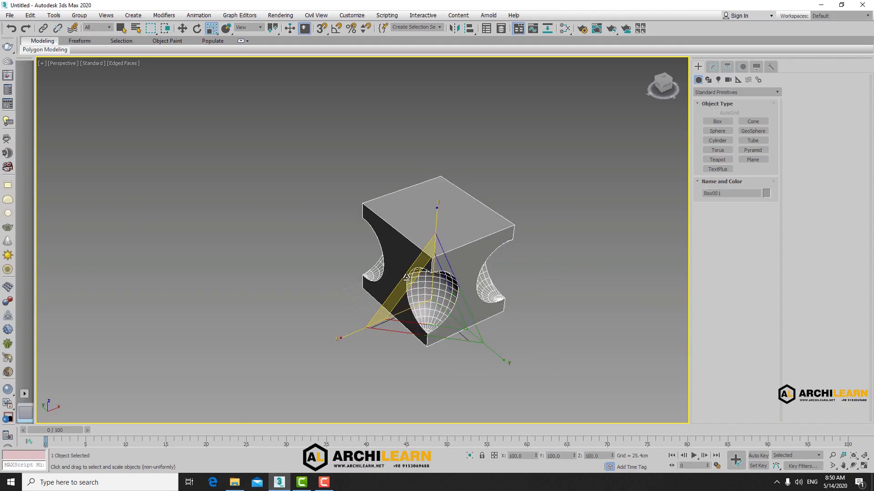
- Delete the box and create Teapot001, radius 34.973cm, at the grid origin in Move mode
{"action": "key", "text": "Delete"}
{"action": "key", "text": "z"}
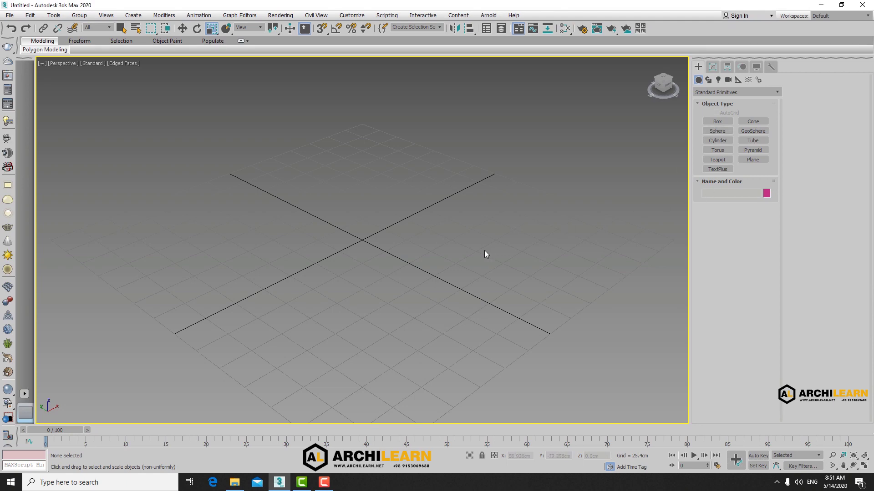
{"action": "left_click", "coordinate": [713, 161]}
{"action": "left_click_drag", "start_coordinate": [317, 273], "coordinate": [359, 221]}
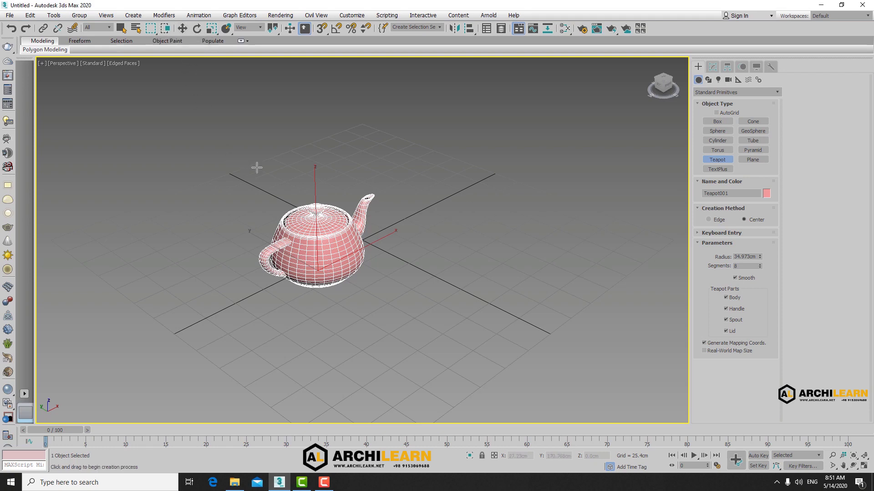
{"action": "key", "text": "w"}
{"action": "mouse_move", "coordinate": [284, 309]}
{"action": "middle_mouse_down", "text": "alt"}
{"action": "mouse_move", "coordinate": [281, 290]}
{"action": "mouse_move", "coordinate": [214, 301]}
{"action": "middle_mouse_up", "text": "alt"}
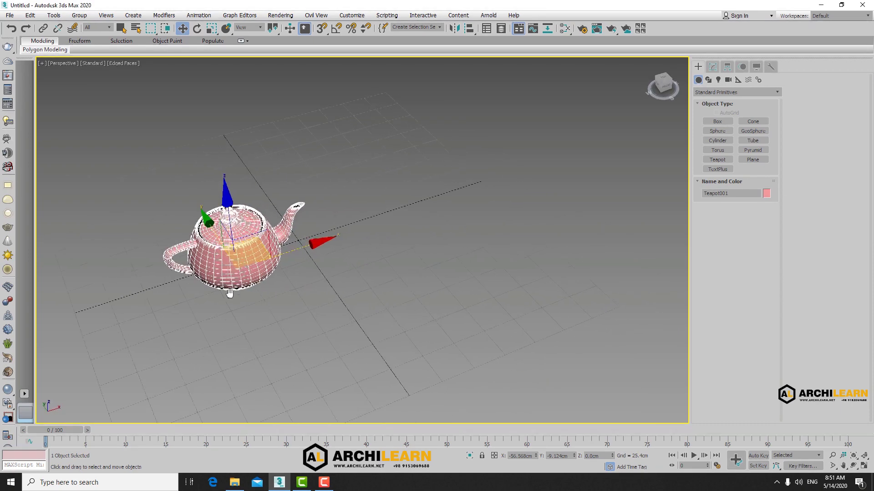
- Open the Move Transform Type-In, reopen it with F12, and place it beside the teapot
{"action": "right_click", "coordinate": [183, 30]}
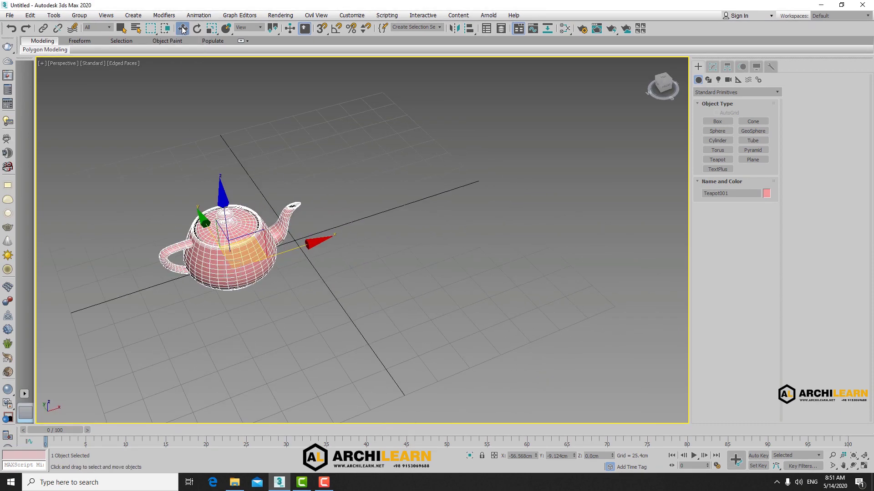
{"action": "left_click_drag", "start_coordinate": [544, 193], "coordinate": [313, 132]}
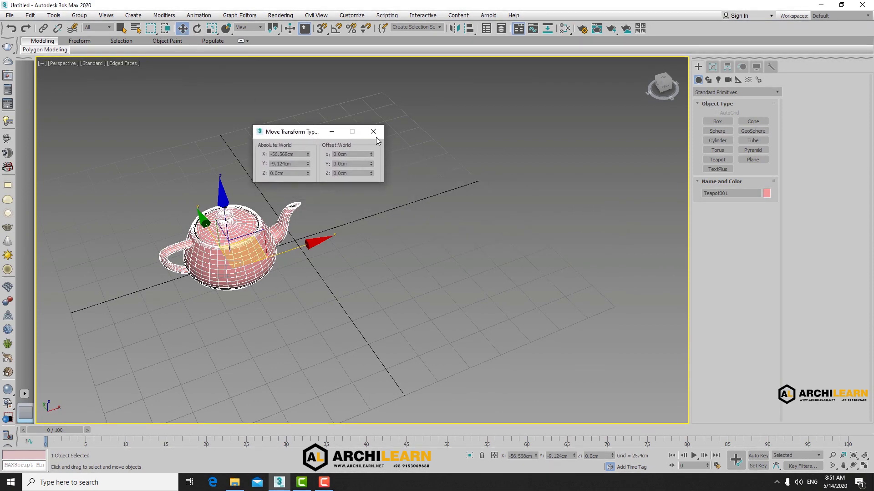
{"action": "left_click", "coordinate": [373, 131]}
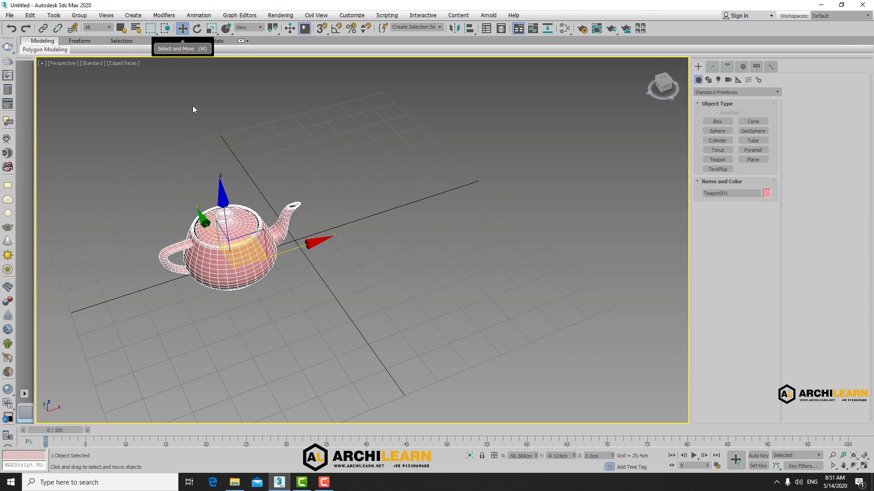
{"action": "key", "text": "F12"}
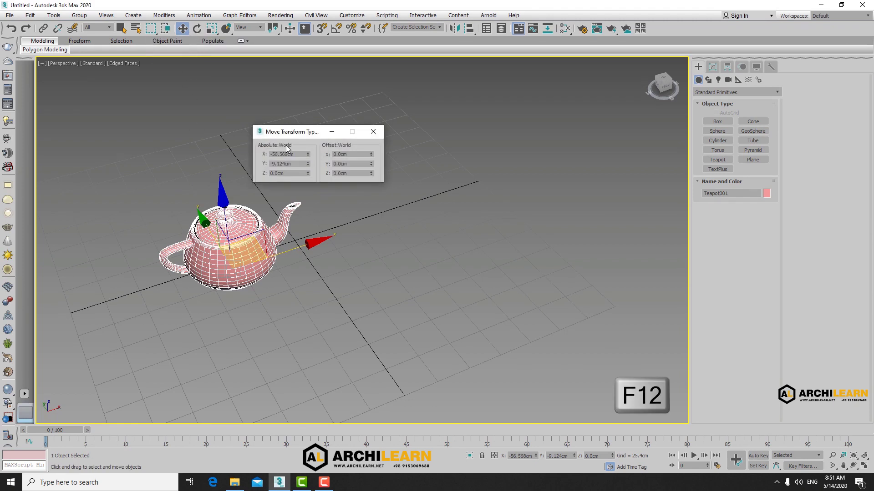
{"action": "left_click_drag", "start_coordinate": [300, 132], "coordinate": [345, 126]}
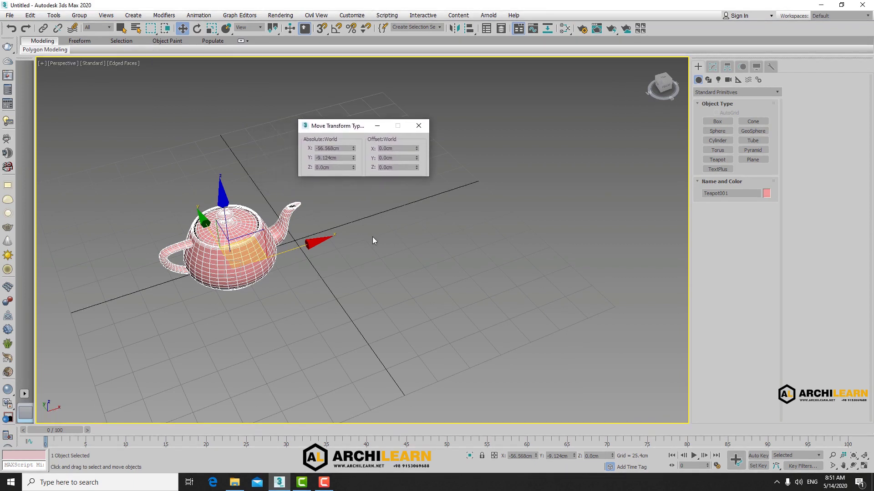
{"action": "key", "text": "F12"}
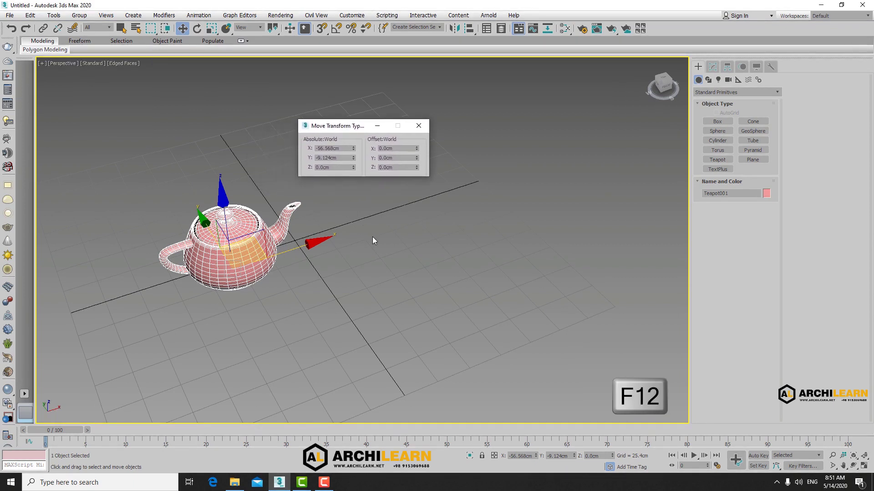
{"action": "left_click", "coordinate": [358, 207]}
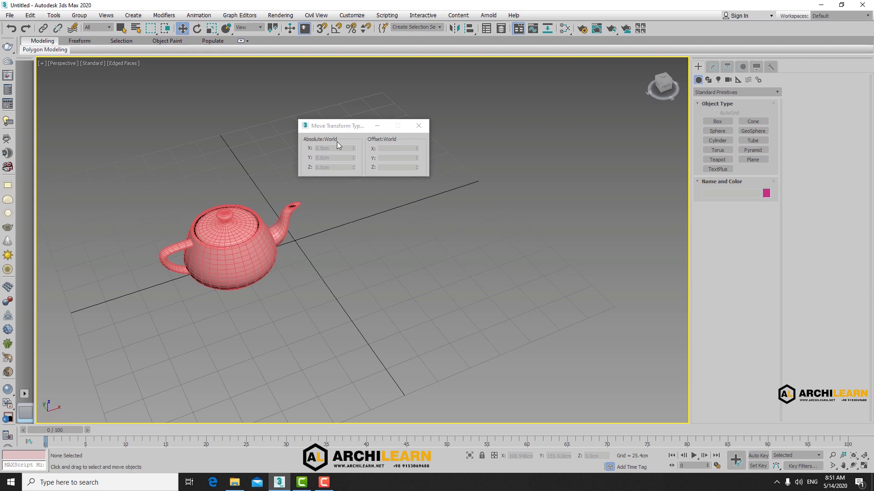
- Reselect Teapot001 in Move mode so the type-in shows X -56.568cm, Y -9.124cm
{"action": "left_click", "coordinate": [228, 232]}
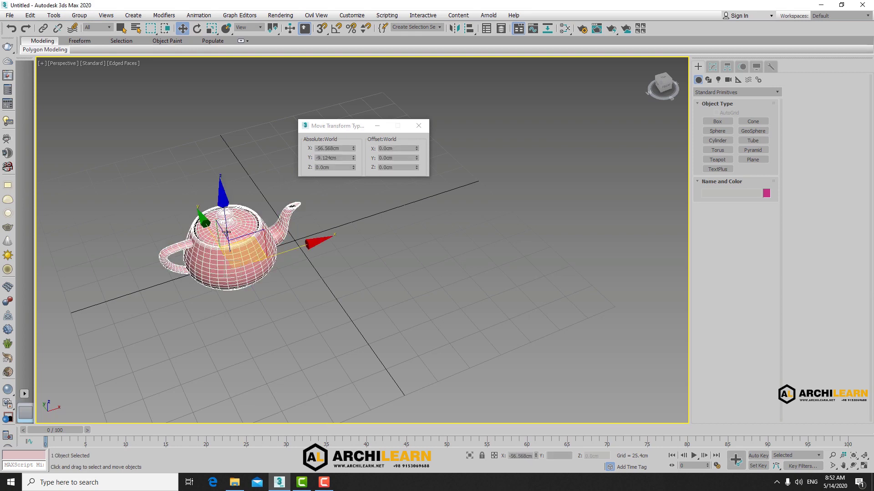
{"action": "left_click", "coordinate": [121, 28]}
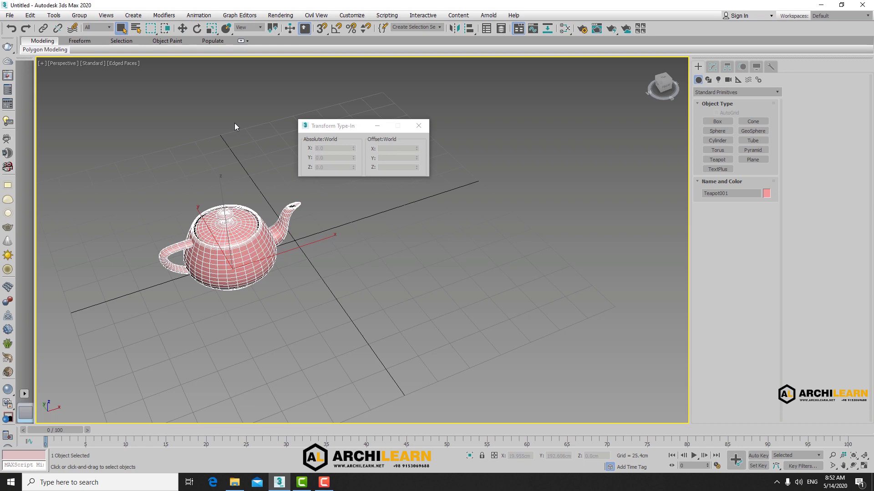
{"action": "left_click", "coordinate": [183, 27]}
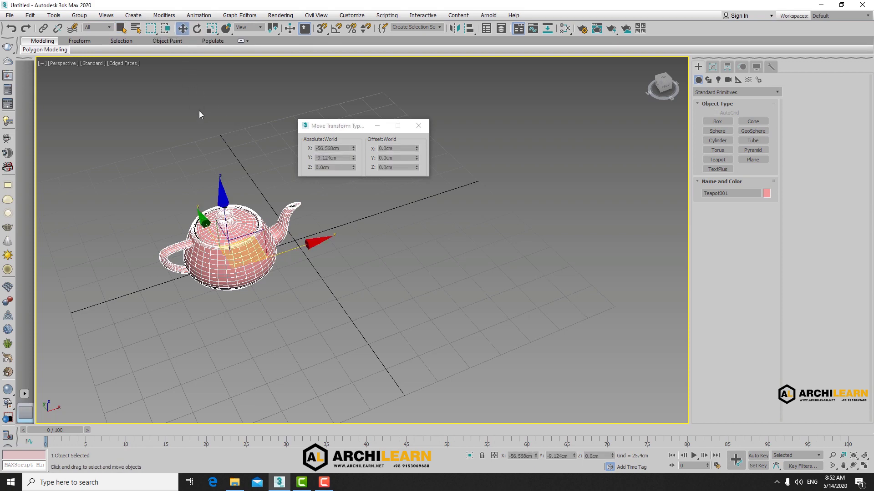
{"action": "left_click_drag", "start_coordinate": [357, 130], "coordinate": [357, 110]}
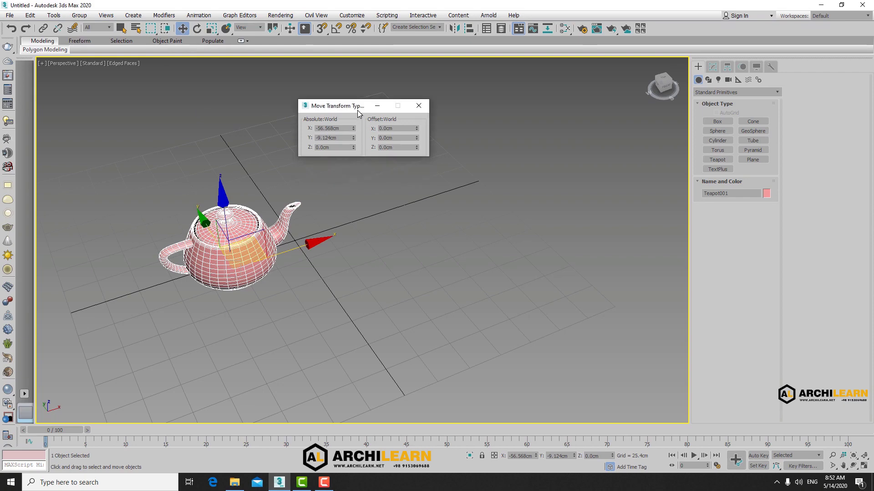
{"action": "mouse_move", "coordinate": [408, 253]}
{"action": "middle_mouse_down", "text": "alt"}
{"action": "mouse_move", "coordinate": [409, 230]}
{"action": "mouse_move", "coordinate": [391, 259]}
{"action": "mouse_move", "coordinate": [378, 205]}
{"action": "middle_mouse_up", "text": "alt"}
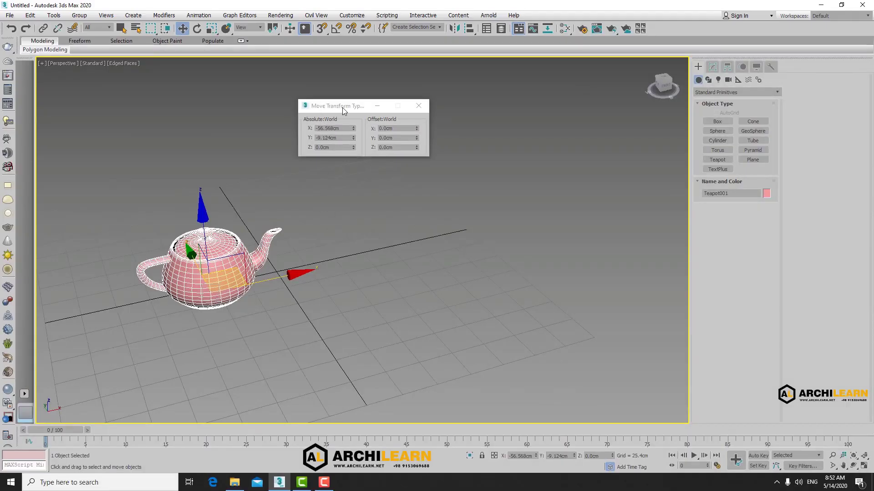
- Drag the teapot toward the upper left of the grid
{"action": "left_click_drag", "start_coordinate": [343, 107], "coordinate": [230, 94]}
{"action": "mouse_move", "coordinate": [357, 179]}
{"action": "middle_mouse_down", "text": "alt"}
{"action": "mouse_move", "coordinate": [352, 191]}
{"action": "mouse_move", "coordinate": [377, 195]}
{"action": "middle_mouse_up", "text": "alt"}
{"action": "left_click_drag", "start_coordinate": [271, 255], "coordinate": [64, 179]}
{"action": "mouse_move", "coordinate": [253, 204]}
{"action": "middle_mouse_down"}
{"action": "mouse_move", "coordinate": [332, 198]}
{"action": "mouse_move", "coordinate": [310, 220]}
{"action": "mouse_move", "coordinate": [177, 212]}
{"action": "middle_mouse_up"}
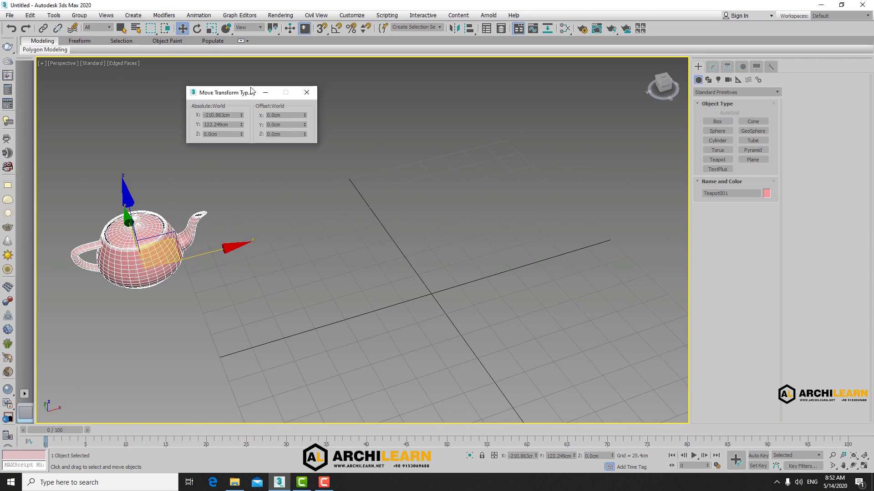
{"action": "left_click_drag", "start_coordinate": [238, 93], "coordinate": [253, 78]}
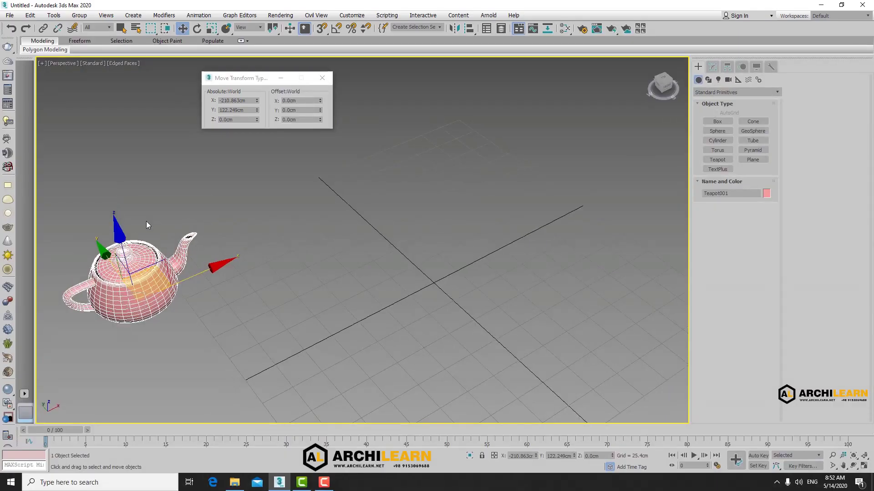
- Raise the teapot about 96.5cm, then reset its X position to 0
{"action": "left_click_drag", "start_coordinate": [146, 221], "coordinate": [120, 119]}
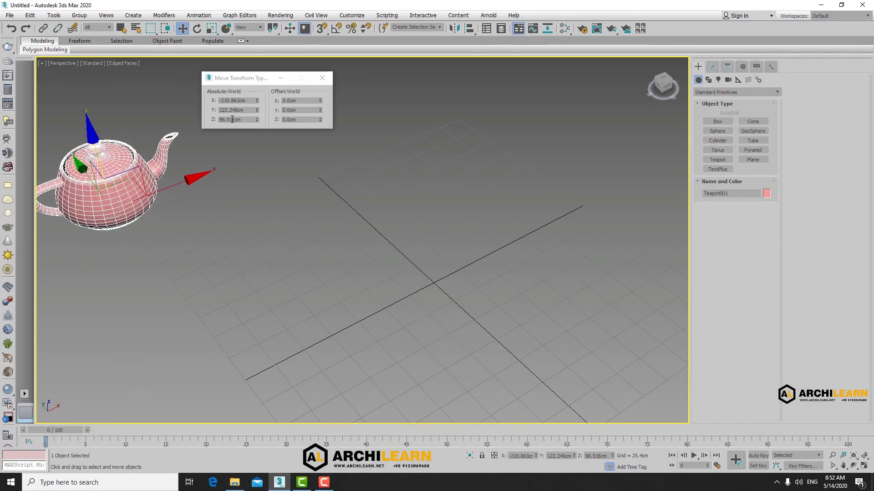
{"action": "scroll", "coordinate": [344, 223], "scroll_direction": "down", "scroll_amount": 2}
{"action": "scroll", "coordinate": [359, 212], "scroll_direction": "down", "scroll_amount": 1}
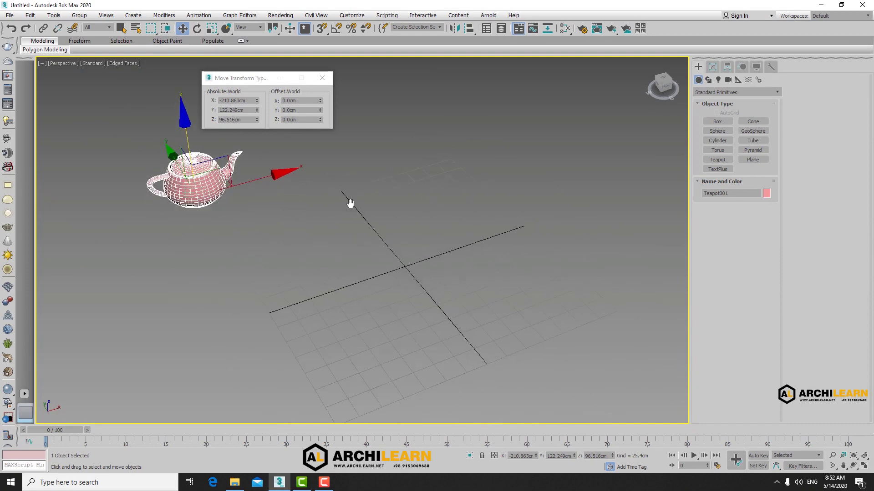
{"action": "scroll", "coordinate": [351, 199], "scroll_direction": "down", "scroll_amount": 1}
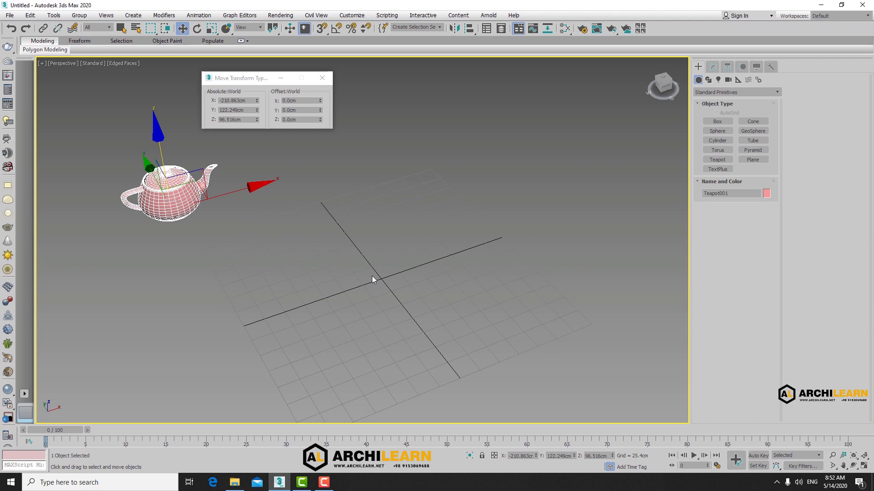
{"action": "right_click", "coordinate": [257, 101]}
- Zero the teapot's Y and Z, then drag it to X -308.576cm, Y 71.029cm
{"action": "right_click", "coordinate": [258, 120]}
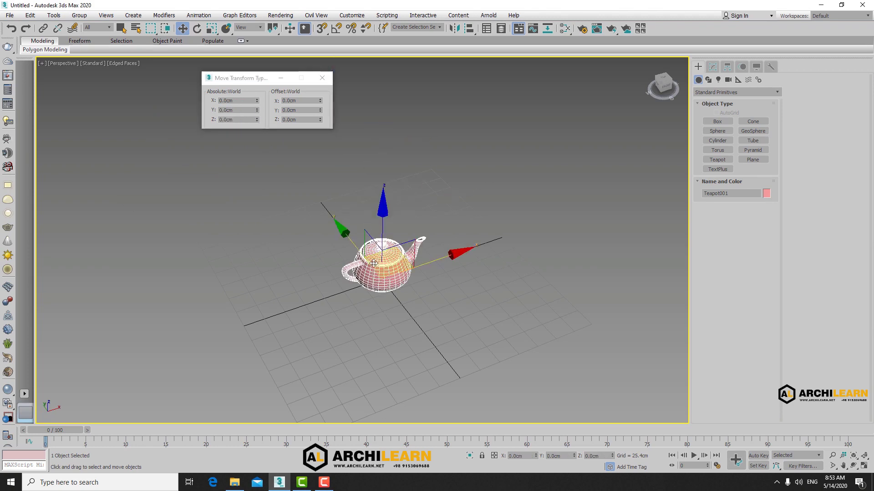
{"action": "left_click_drag", "start_coordinate": [407, 257], "coordinate": [152, 228]}
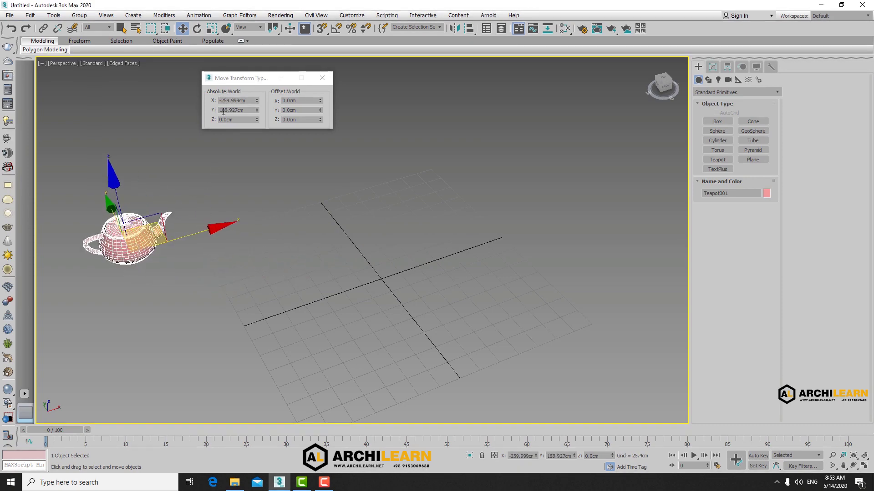
{"action": "middle_click_drag", "start_coordinate": [341, 235], "coordinate": [382, 229]}
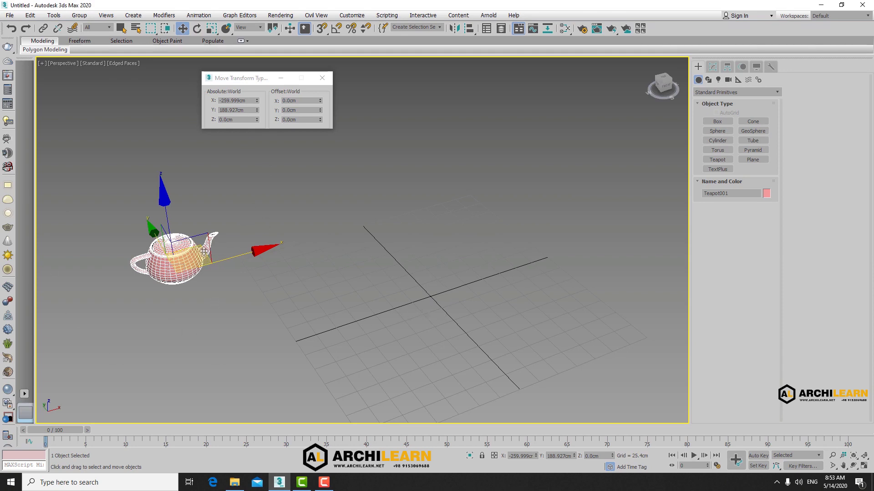
{"action": "left_click_drag", "start_coordinate": [195, 242], "coordinate": [191, 224]}
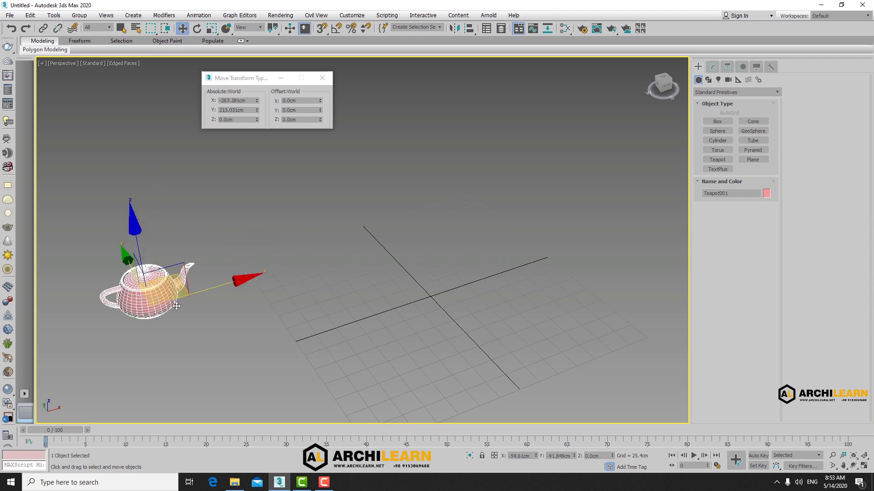
{"action": "left_click_drag", "start_coordinate": [195, 235], "coordinate": [177, 332]}
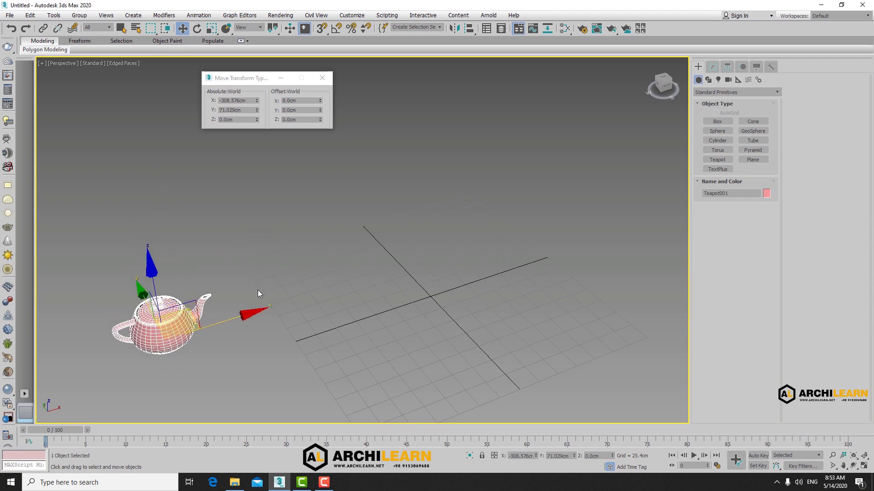
- Apply Offset X 500 and Offset Z 150 to the teapot, then undo the lift
{"action": "double_click", "coordinate": [298, 100]}
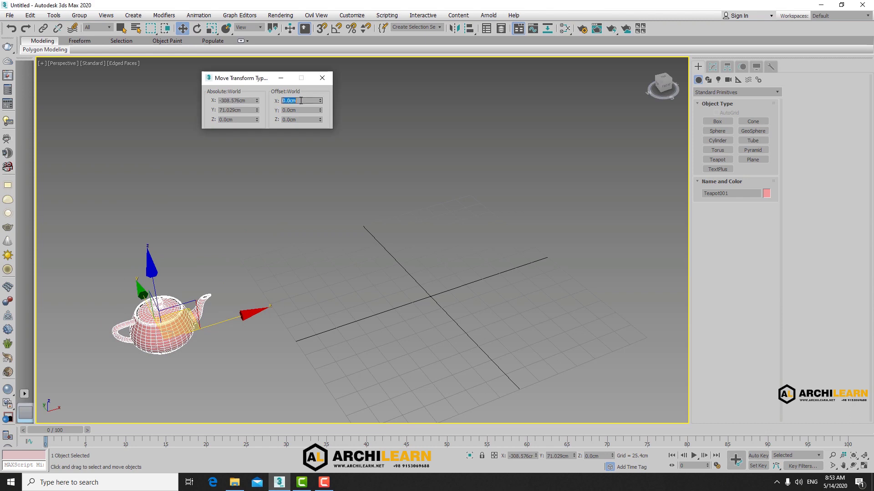
{"action": "type", "text": "300"}
{"action": "key", "text": "Return"}
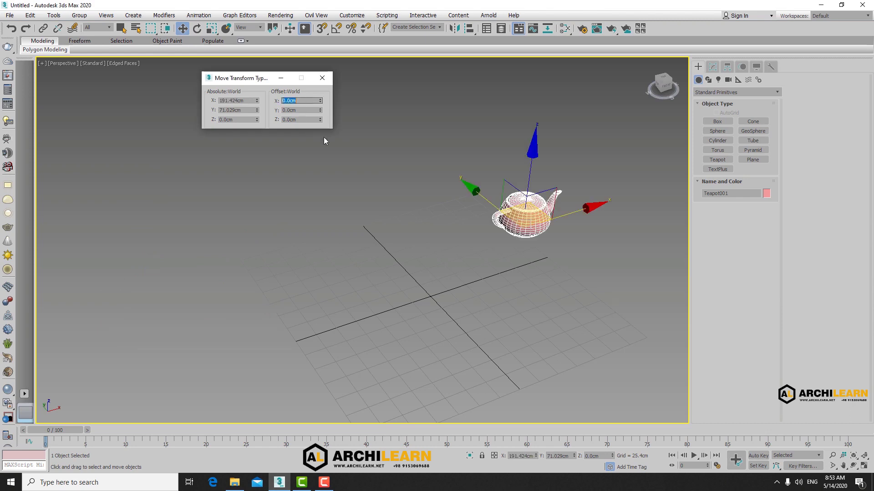
{"action": "middle_click_drag", "start_coordinate": [460, 274], "coordinate": [369, 274]}
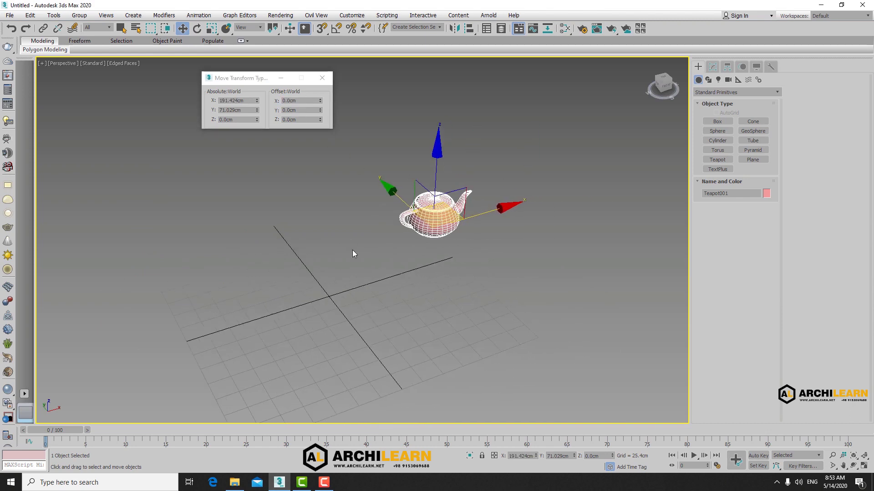
{"action": "middle_click_drag", "start_coordinate": [407, 299], "coordinate": [422, 126], "text": "alt"}
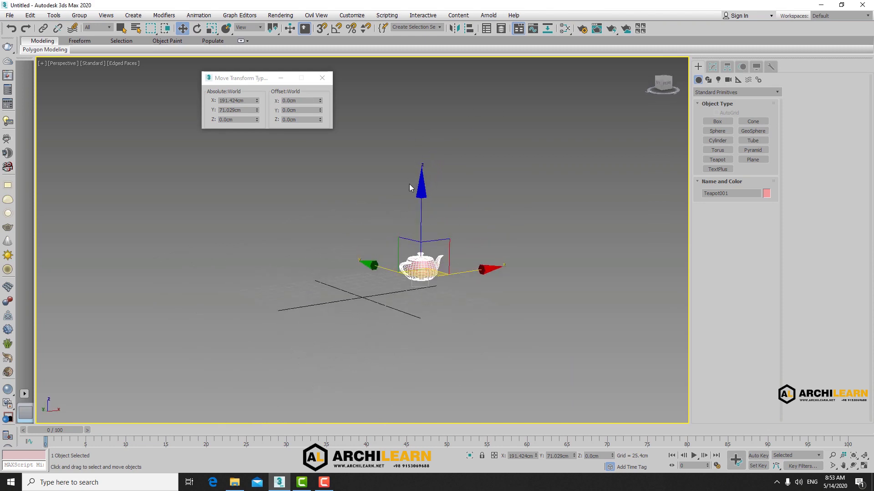
{"action": "left_click", "coordinate": [300, 121]}
{"action": "type", "text": "150"}
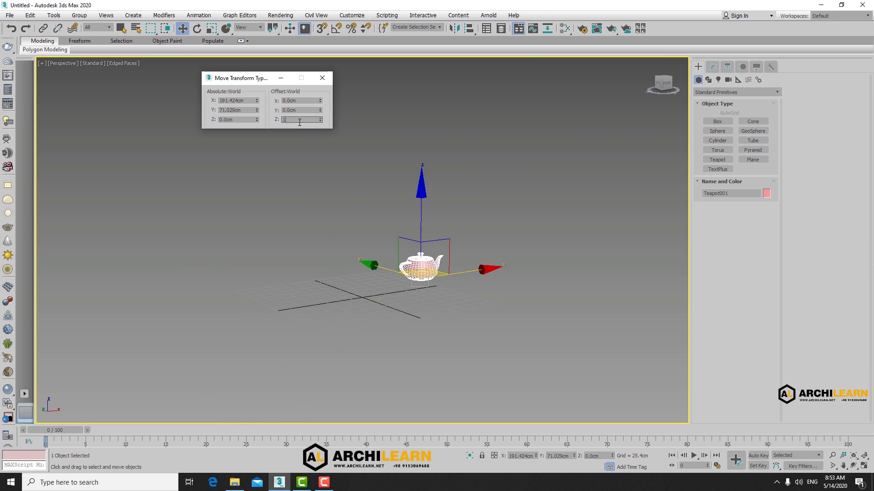
{"action": "key", "text": "Return"}
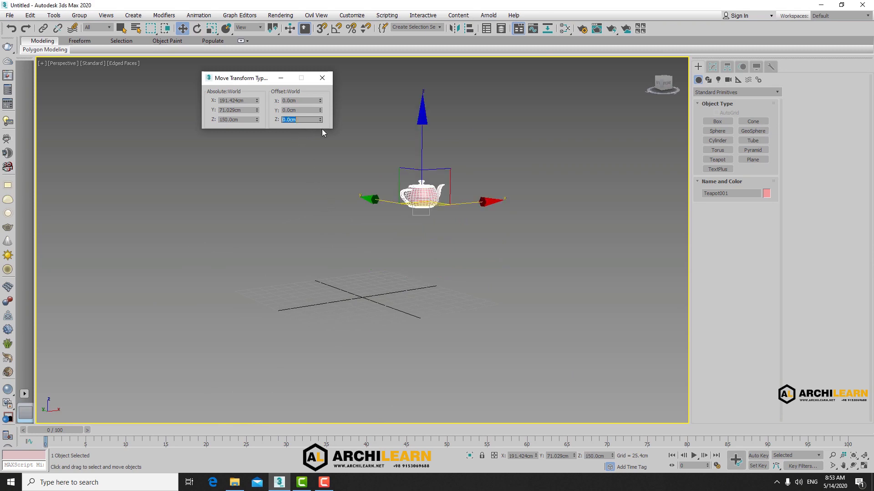
{"action": "mouse_move", "coordinate": [321, 129]}
{"action": "middle_mouse_down", "text": "alt"}
{"action": "mouse_move", "coordinate": [338, 290]}
{"action": "mouse_move", "coordinate": [338, 263]}
{"action": "mouse_move", "coordinate": [351, 281]}
{"action": "middle_mouse_up", "text": "alt"}
{"action": "key", "text": "ctrl+z"}
- Drag the teapot left to X -246.277cm, Y 341.476cm, Z 0.0cm
{"action": "left_click_drag", "start_coordinate": [443, 260], "coordinate": [282, 294]}
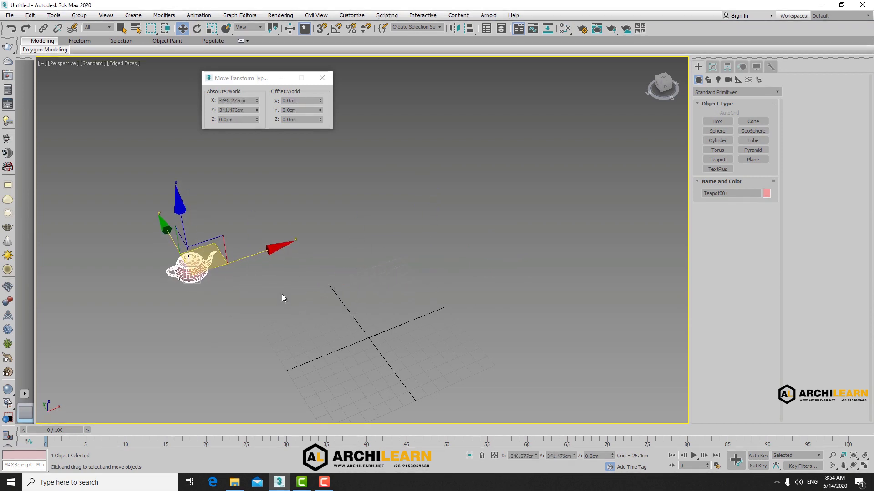
{"action": "middle_click_drag", "start_coordinate": [299, 305], "coordinate": [291, 303], "text": "alt"}
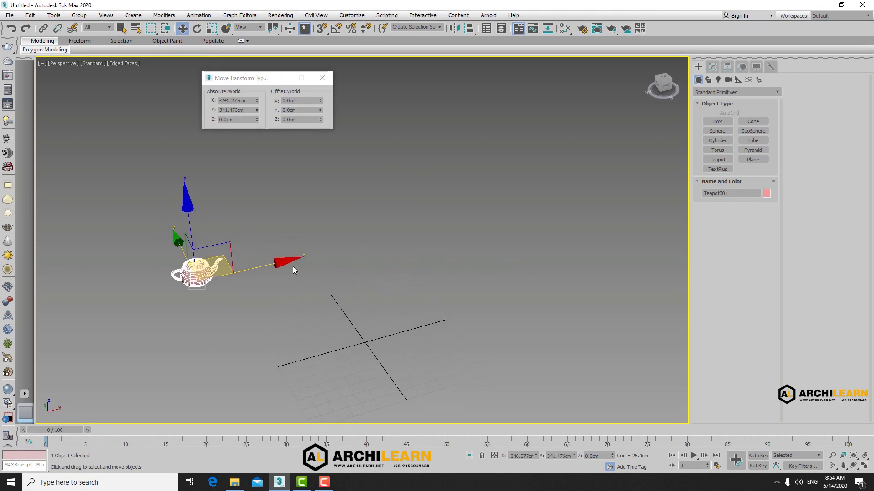
{"action": "middle_click_drag", "start_coordinate": [299, 240], "coordinate": [314, 220]}
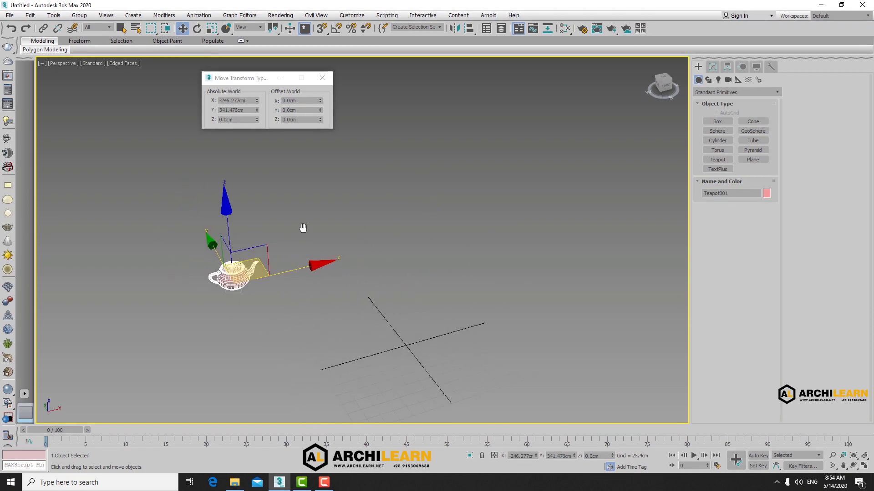
{"action": "scroll", "coordinate": [314, 219], "scroll_direction": "up", "scroll_amount": 3}
{"action": "middle_click_drag", "start_coordinate": [302, 250], "coordinate": [293, 164]}
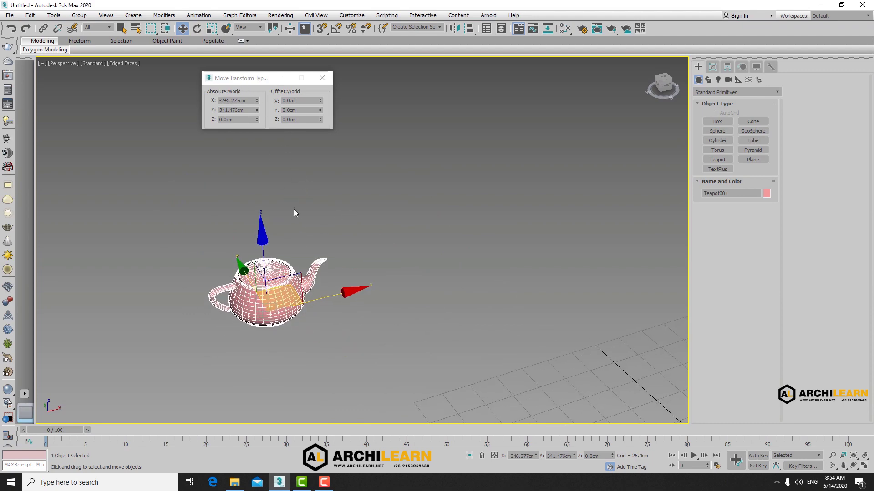
{"action": "middle_click_drag", "start_coordinate": [294, 213], "coordinate": [265, 190]}
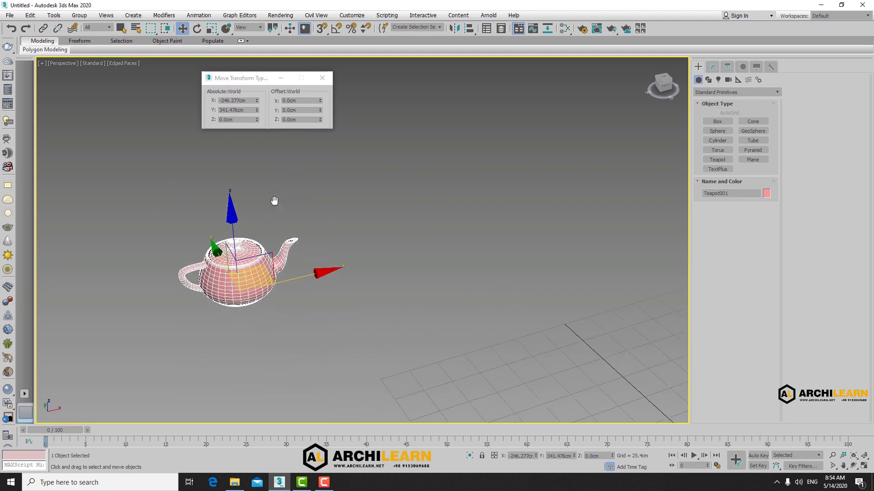
- In Rotate mode, turn the teapot 45° about Y, then undo it
{"action": "left_click", "coordinate": [196, 29]}
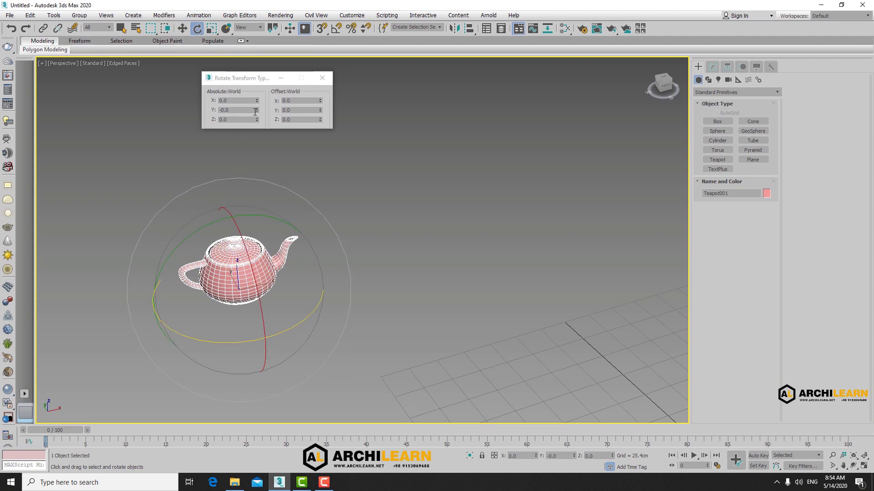
{"action": "left_click", "coordinate": [293, 111]}
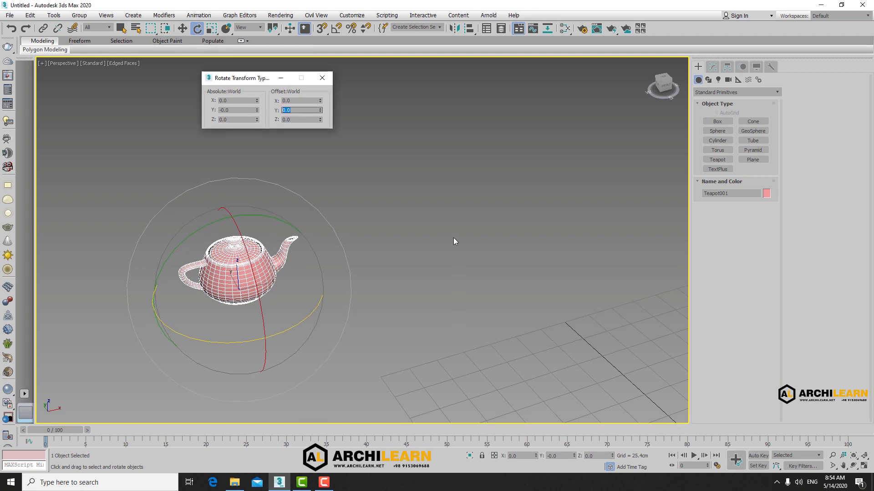
{"action": "type", "text": "45"}
{"action": "key", "text": "Return"}
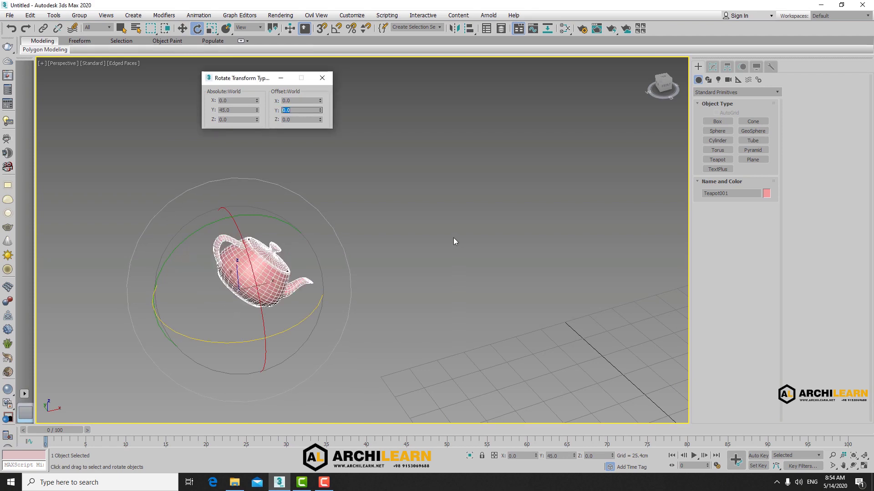
{"action": "middle_click_drag", "start_coordinate": [473, 266], "coordinate": [443, 260]}
{"action": "key", "text": "ctrl+z"}
{"action": "key", "text": "ctrl+x"}
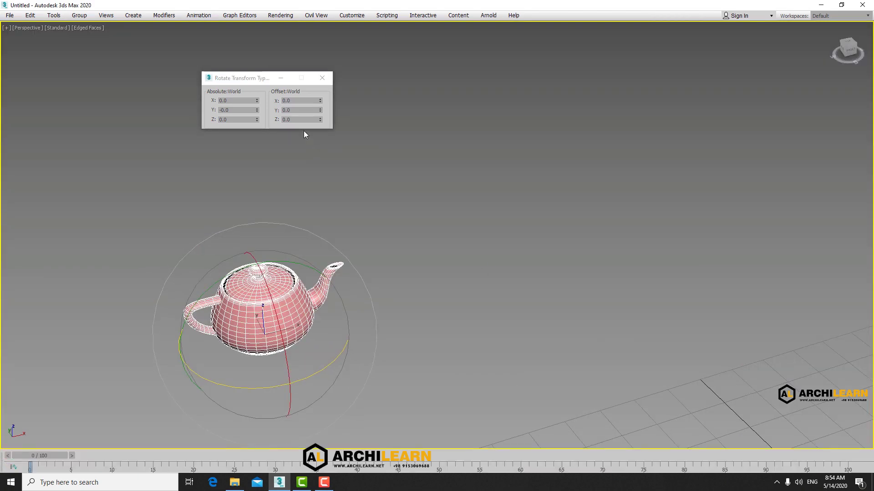
{"action": "key", "text": "ctrl+x"}
- Turn the teapot 15° about Z, then undo it
{"action": "left_click", "coordinate": [287, 119]}
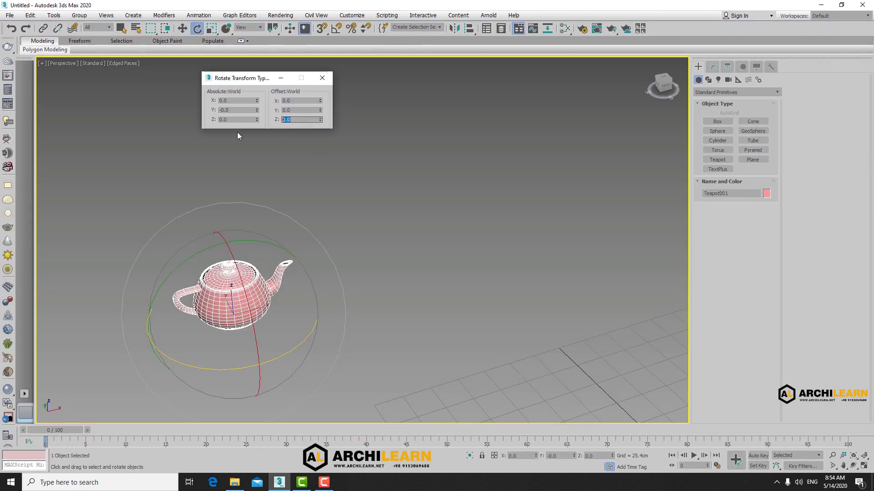
{"action": "type", "text": "1"}
{"action": "type", "text": "5"}
{"action": "key", "text": "Return"}
{"action": "mouse_move", "coordinate": [314, 221]}
{"action": "middle_mouse_down"}
{"action": "mouse_move", "coordinate": [312, 231]}
{"action": "mouse_move", "coordinate": [322, 182]}
{"action": "middle_mouse_up"}
{"action": "key", "text": "ctrl+z"}
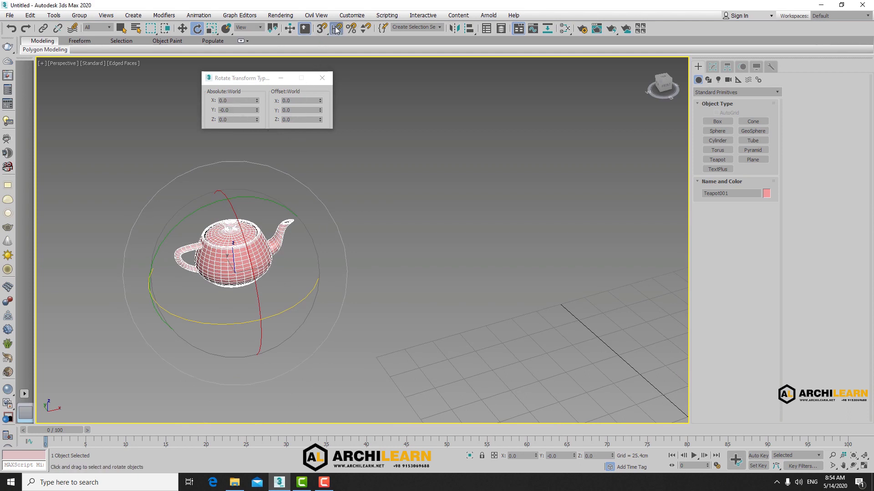
- Enable angle snap and set its Angle to 45 in Grid and Snap Settings
{"action": "left_click", "coordinate": [322, 74]}
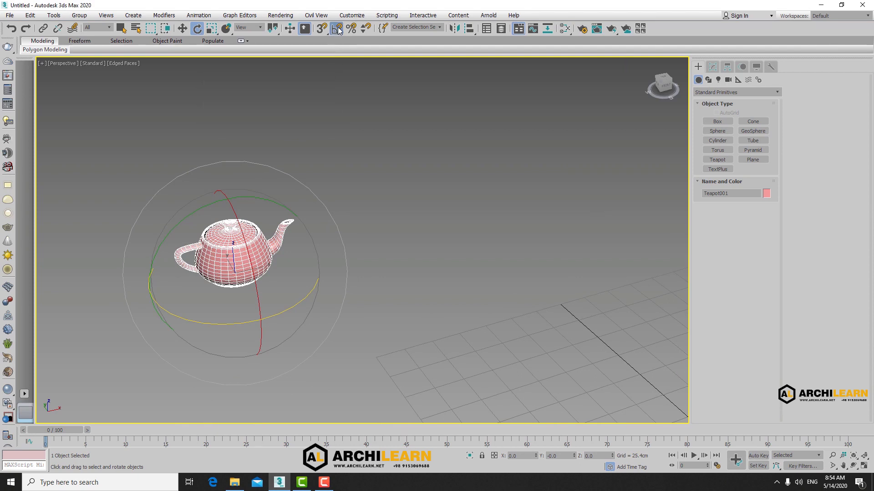
{"action": "right_click", "coordinate": [337, 28]}
{"action": "double_click", "coordinate": [442, 247]}
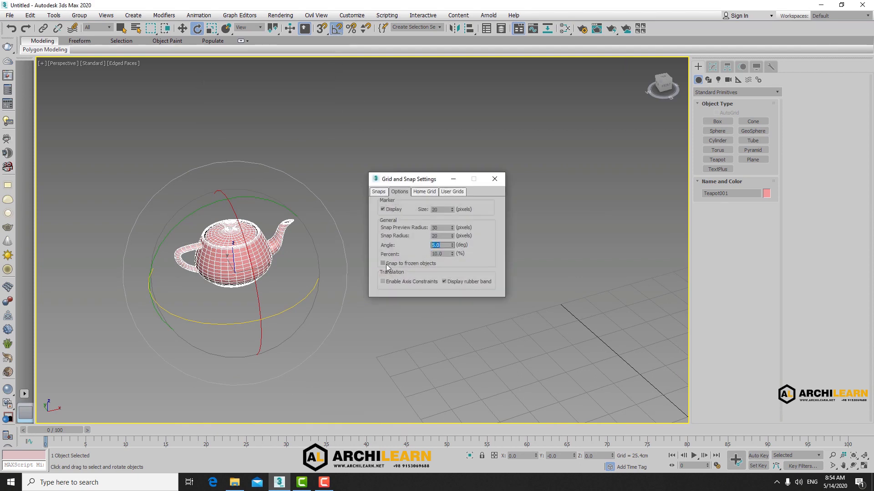
{"action": "type", "text": "45"}
{"action": "key", "text": "Return"}
{"action": "left_click", "coordinate": [493, 180]}
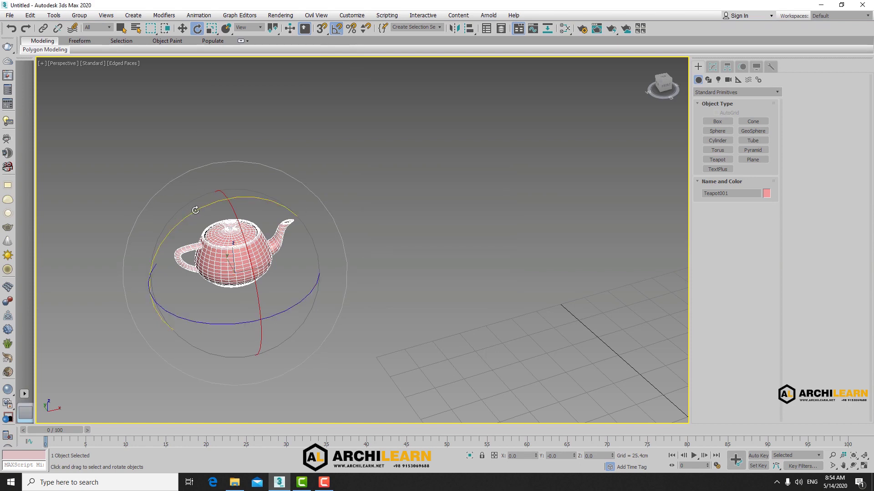
- Tilt the teapot -45° about X, undo it, and toggle angle snap
{"action": "mouse_move", "coordinate": [223, 195]}
{"action": "left_mouse_down"}
{"action": "mouse_move", "coordinate": [231, 205]}
{"action": "mouse_move", "coordinate": [217, 204]}
{"action": "left_mouse_up"}
{"action": "key", "text": "ctrl+z"}
{"action": "key", "text": "ctrl+z"}
{"action": "left_click", "coordinate": [336, 30]}
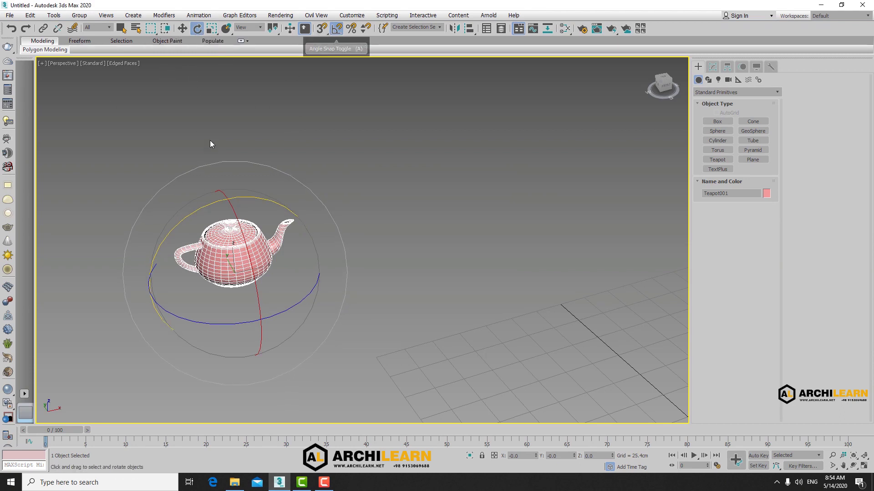
- Open the Scale Transform Type-In and apply a 200% scale offset to the teapot
{"action": "left_click", "coordinate": [212, 28]}
{"action": "right_click", "coordinate": [215, 32]}
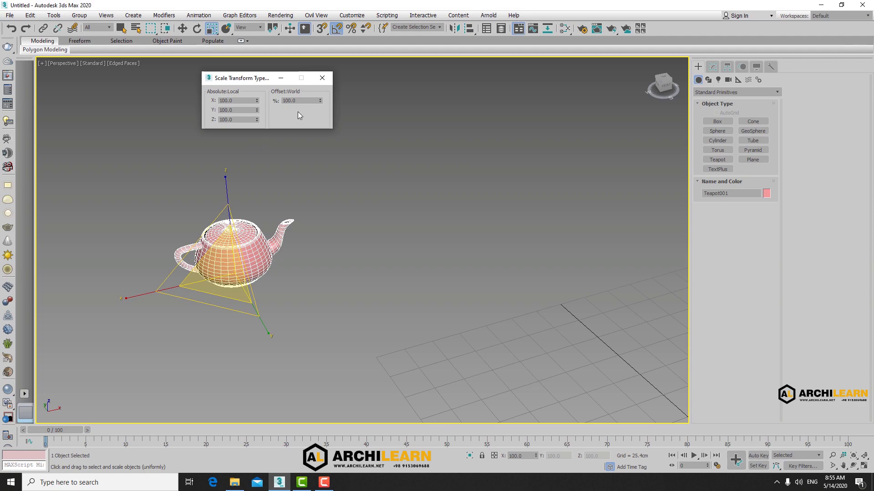
{"action": "left_click_drag", "start_coordinate": [264, 79], "coordinate": [380, 88]}
{"action": "mouse_move", "coordinate": [355, 189]}
{"action": "middle_mouse_down"}
{"action": "mouse_move", "coordinate": [341, 277]}
{"action": "mouse_move", "coordinate": [342, 230]}
{"action": "middle_mouse_up"}
{"action": "left_click", "coordinate": [408, 109]}
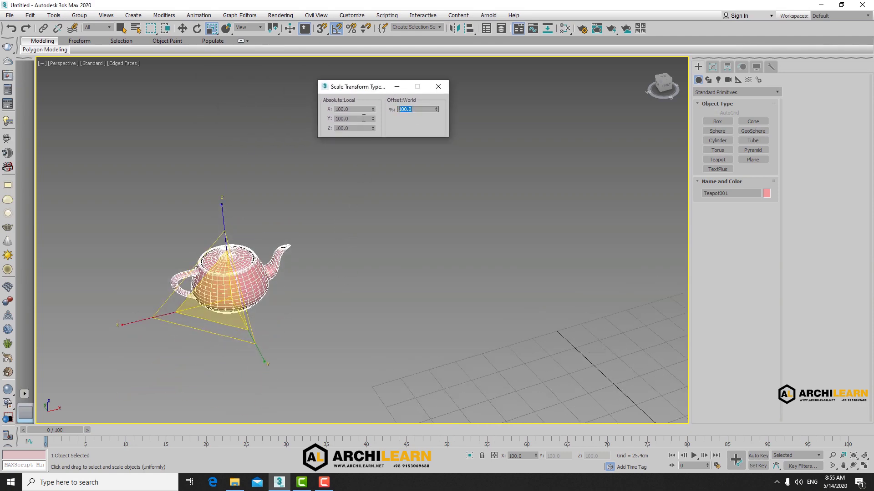
{"action": "type", "text": "200"}
{"action": "key", "text": "Return"}
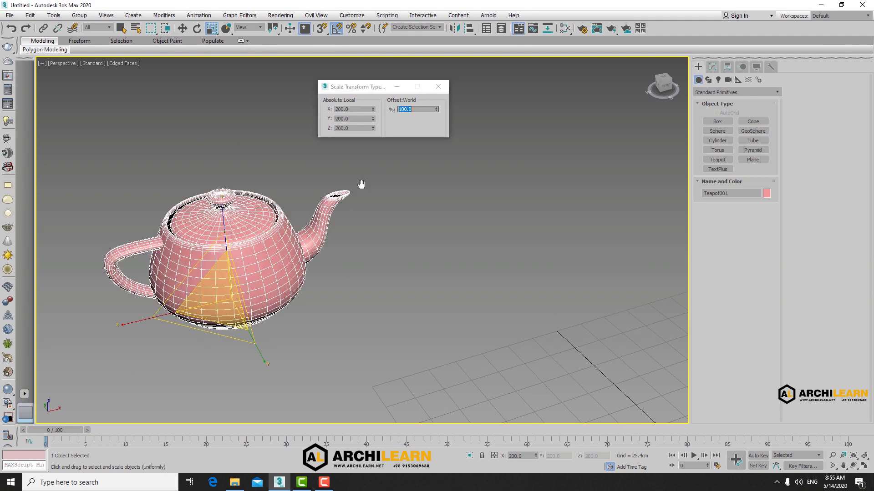
{"action": "scroll", "coordinate": [377, 169], "scroll_direction": "down", "scroll_amount": 2}
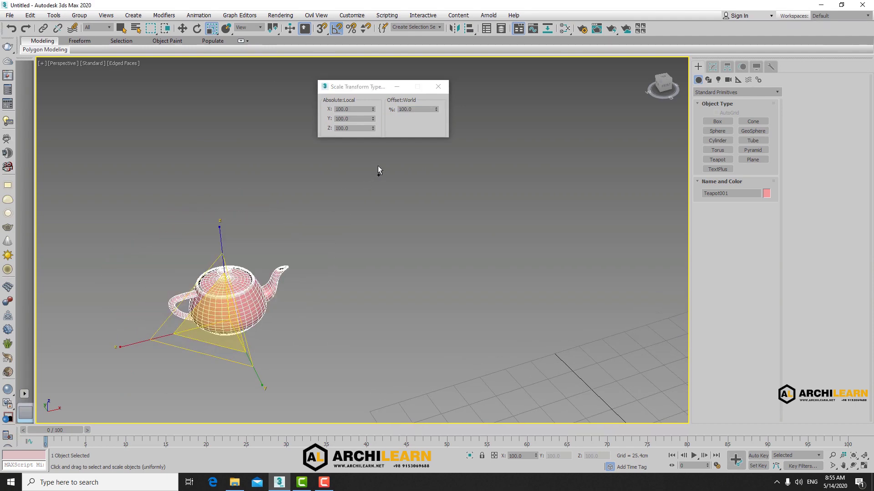
- Apply a 50% scale offset to halve the teapot, then undo it
{"action": "left_click", "coordinate": [422, 110]}
{"action": "type", "text": "50"}
{"action": "key", "text": "Return"}
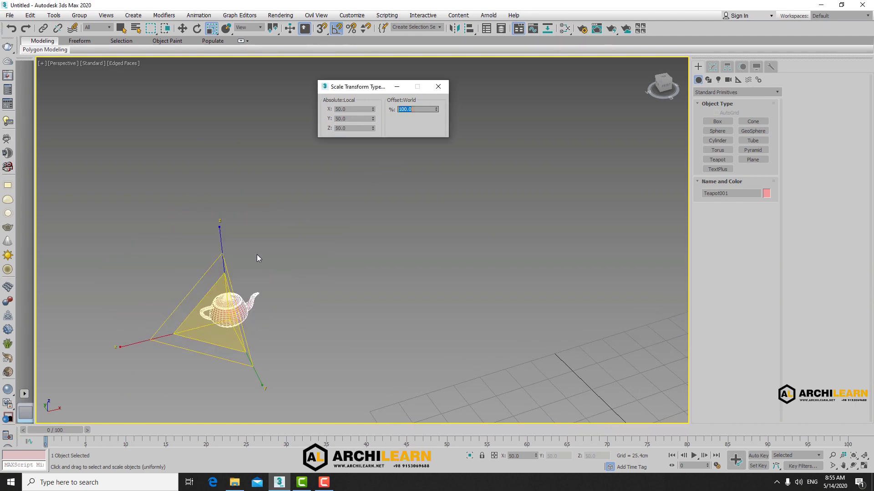
{"action": "middle_click_drag", "start_coordinate": [256, 255], "coordinate": [256, 236]}
{"action": "type", "text": "200"}
{"action": "key", "text": "Return"}
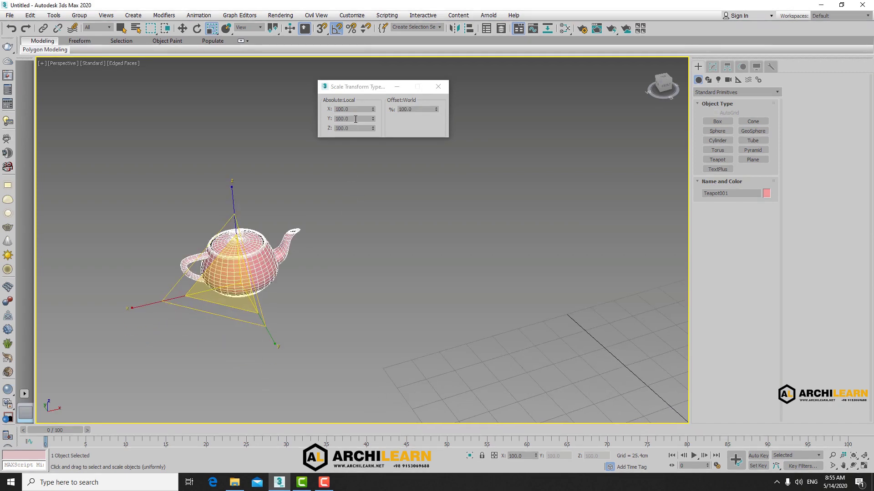
- Set Absolute X scale to 200, undo back to 100, and close the type-in
{"action": "left_click", "coordinate": [321, 119]}
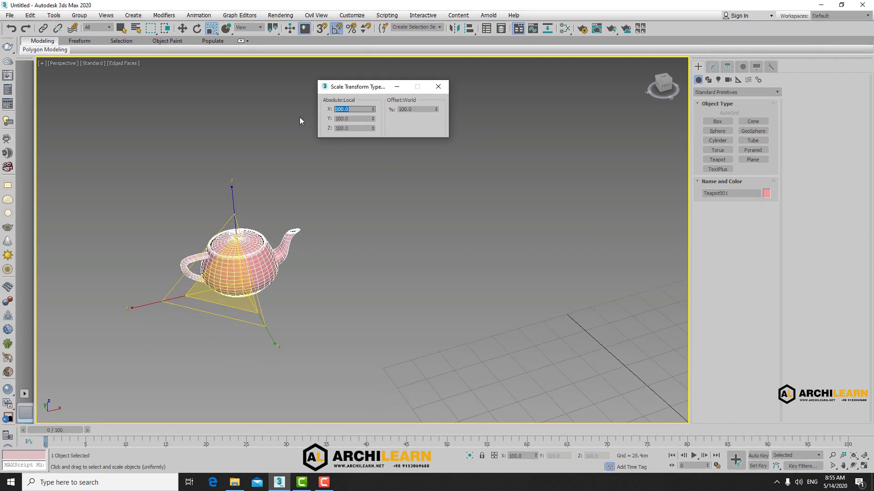
{"action": "type", "text": "200"}
{"action": "key", "text": "Return"}
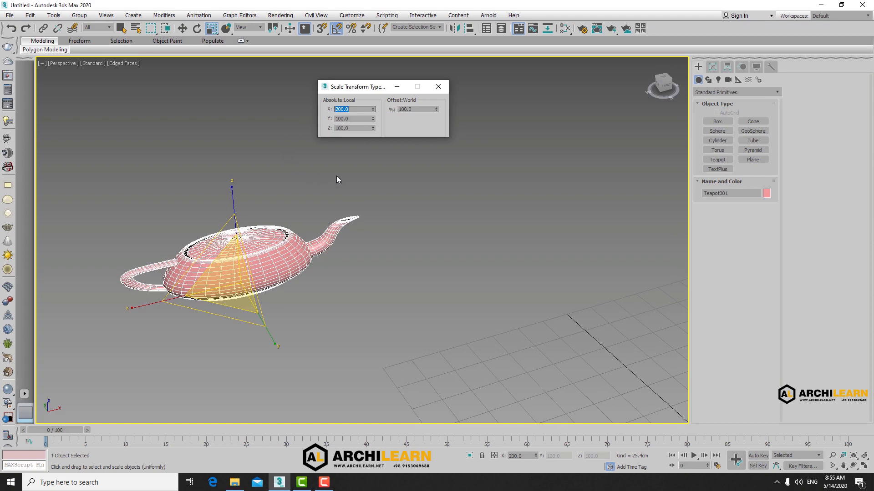
{"action": "middle_click_drag", "start_coordinate": [337, 177], "coordinate": [377, 209]}
{"action": "key", "text": "ctrl+z"}
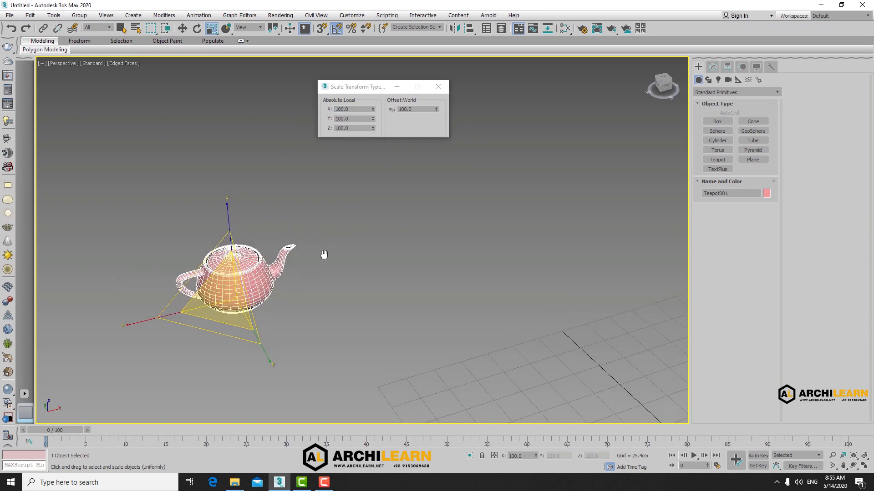
{"action": "key", "text": "shift+z"}
{"action": "key", "text": "shift+z"}
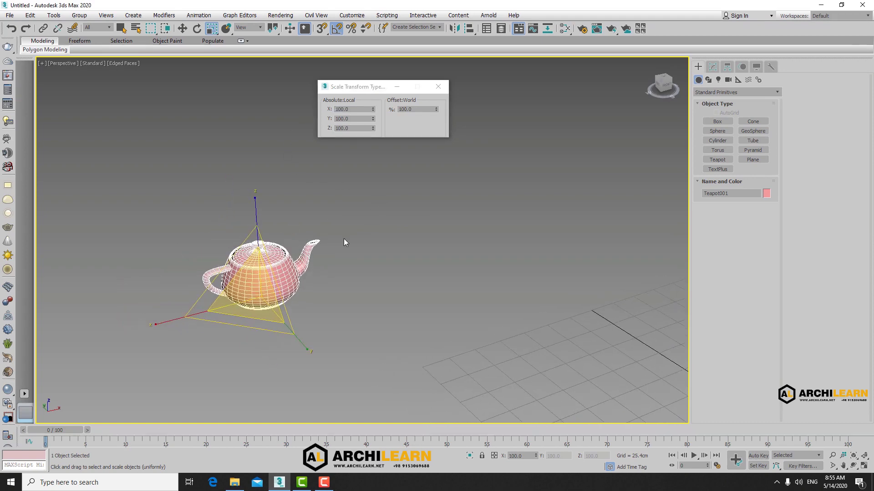
{"action": "key", "text": "shift+z"}
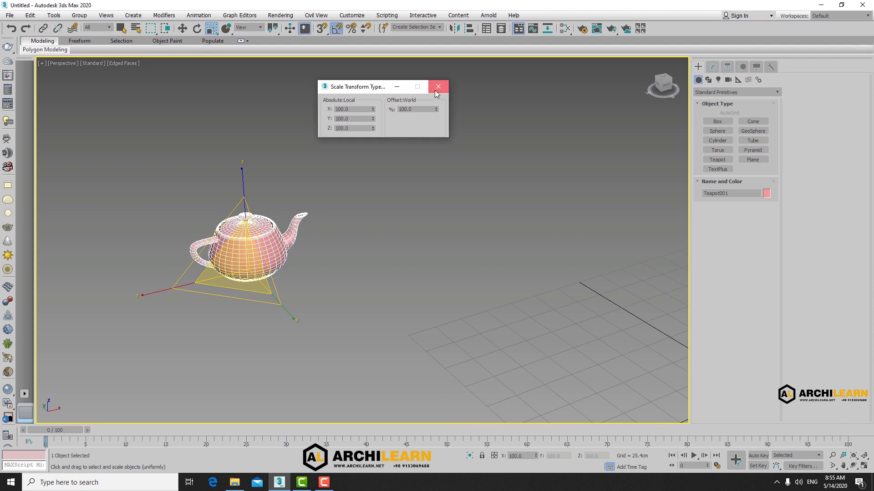
{"action": "left_click", "coordinate": [438, 86]}
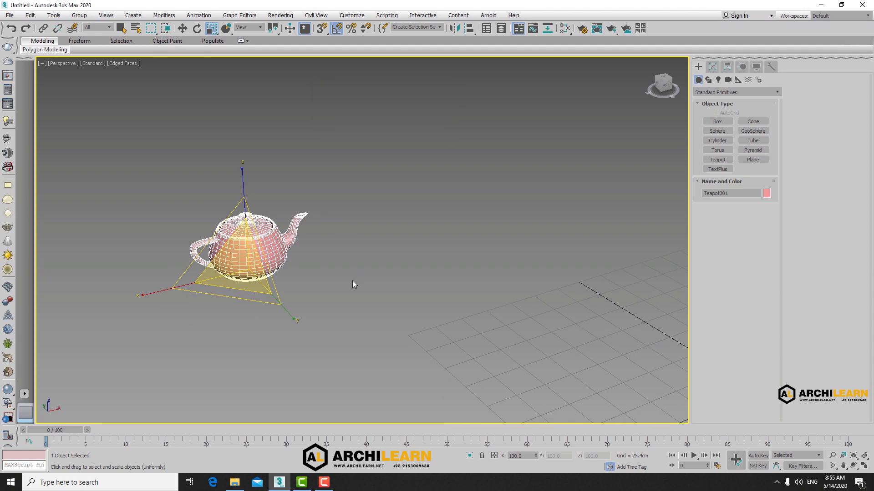
- Shift-move the teapot along X to make a row of 123 copies
{"action": "key", "text": "w"}
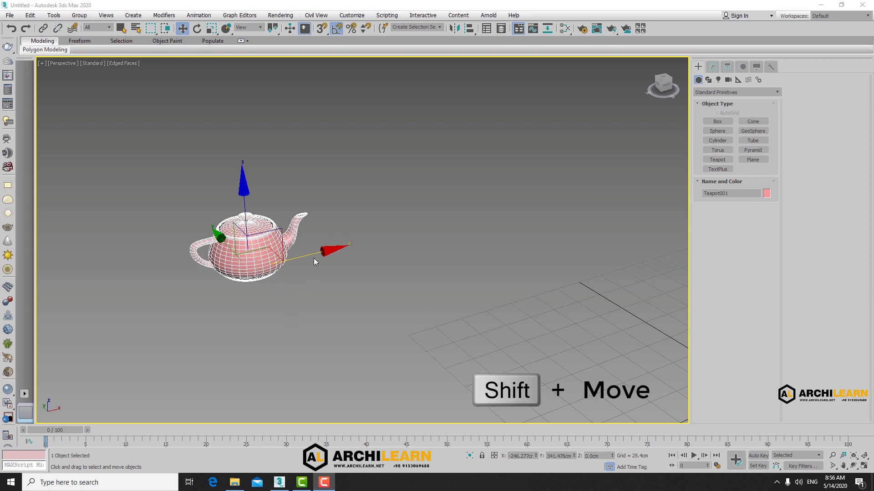
{"action": "left_click_drag", "start_coordinate": [308, 257], "coordinate": [413, 243], "text": "shift"}
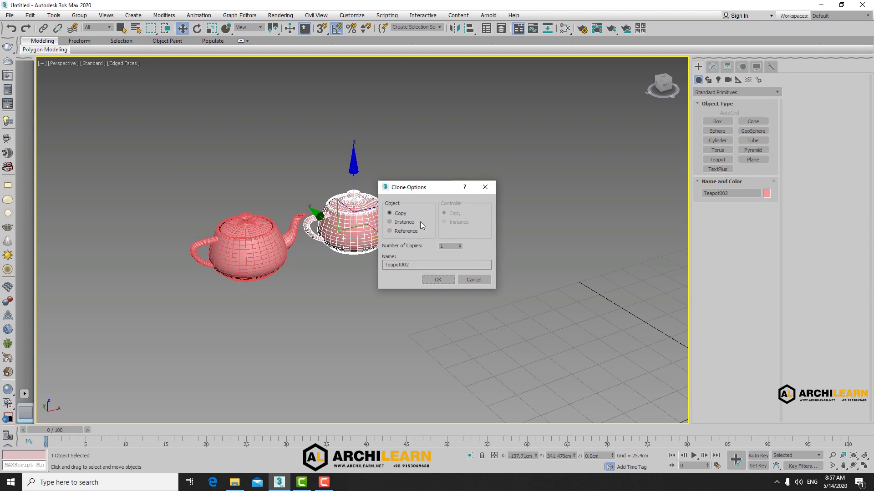
{"action": "double_click", "coordinate": [455, 247]}
{"action": "type", "text": "123"}
{"action": "type", "text": "1"}
{"action": "left_click", "coordinate": [440, 281]}
- Undo the row of cloned teapots and pan back to the original
{"action": "scroll", "coordinate": [455, 287], "scroll_direction": "down", "scroll_amount": 5}
{"action": "scroll", "coordinate": [423, 296], "scroll_direction": "down", "scroll_amount": 2}
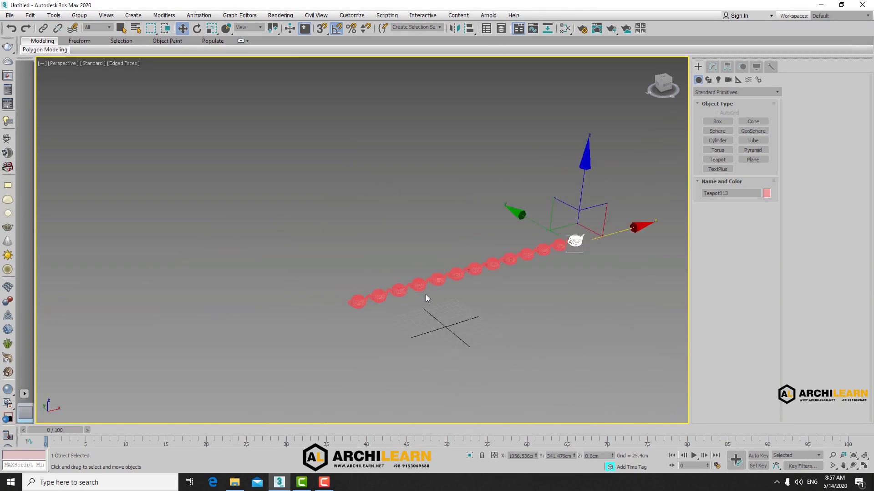
{"action": "scroll", "coordinate": [430, 296], "scroll_direction": "up", "scroll_amount": 6}
{"action": "key", "text": "ctrl+z"}
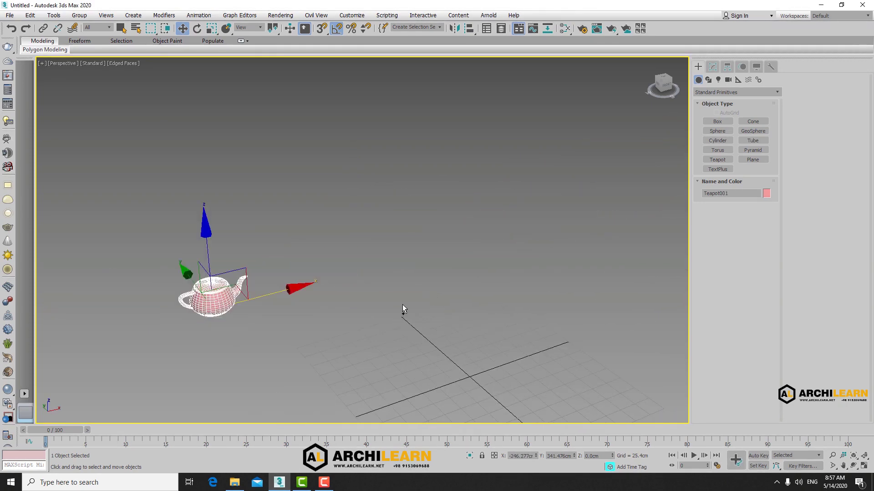
{"action": "middle_click_drag", "start_coordinate": [327, 324], "coordinate": [396, 318]}
{"action": "scroll", "coordinate": [404, 315], "scroll_direction": "up", "scroll_amount": 2}
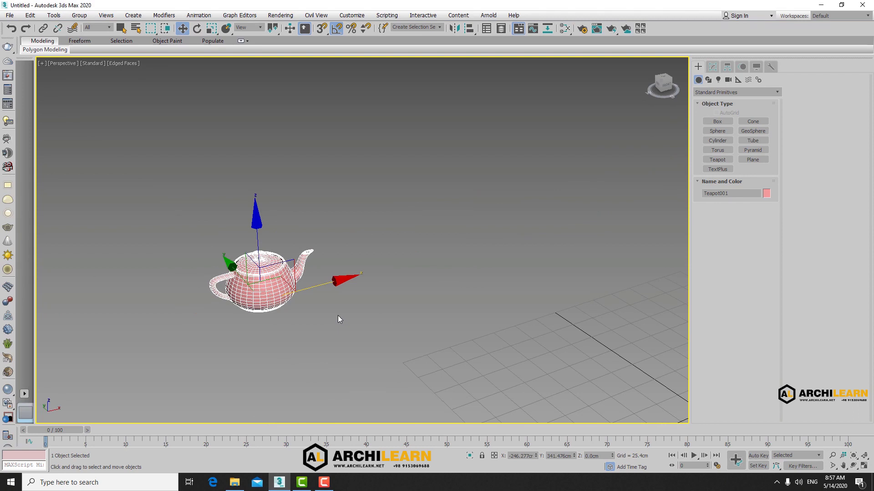
- Shift-move the teapot right along X into 3 copies, then undo them
{"action": "key", "text": "shift+w"}
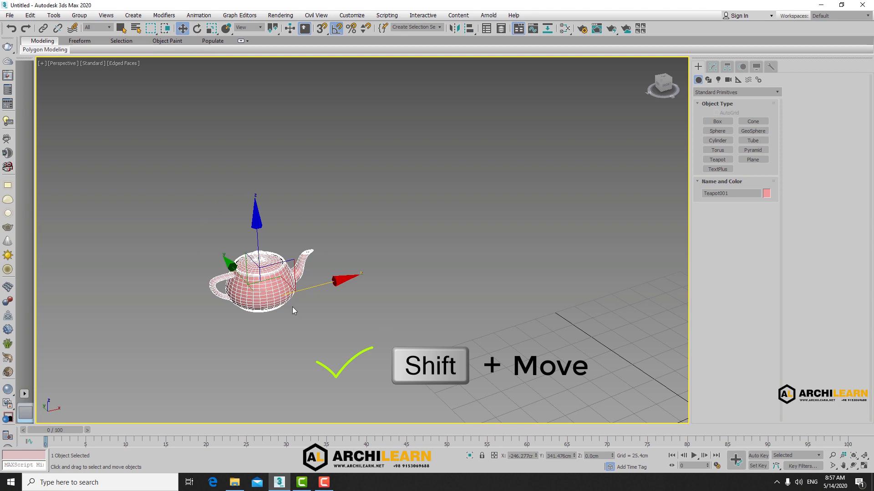
{"action": "left_click_drag", "start_coordinate": [326, 285], "coordinate": [418, 267], "text": "shift"}
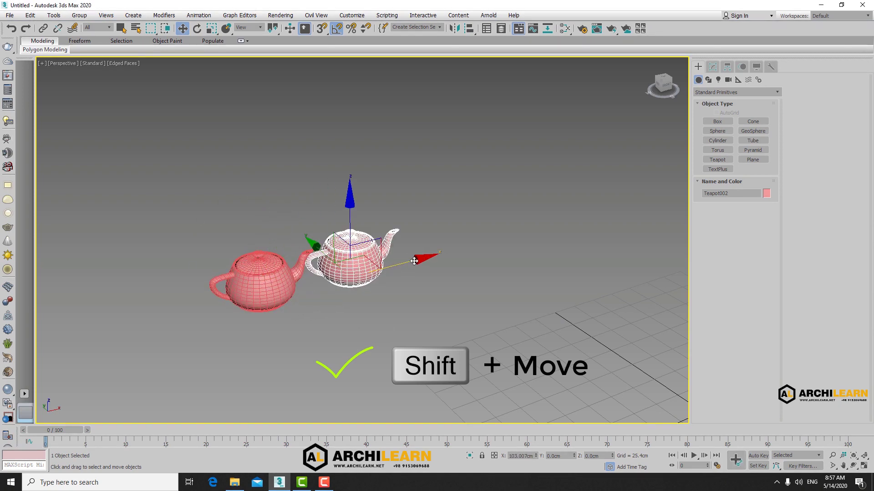
{"action": "left_click", "coordinate": [460, 243]}
{"action": "left_click", "coordinate": [460, 244]}
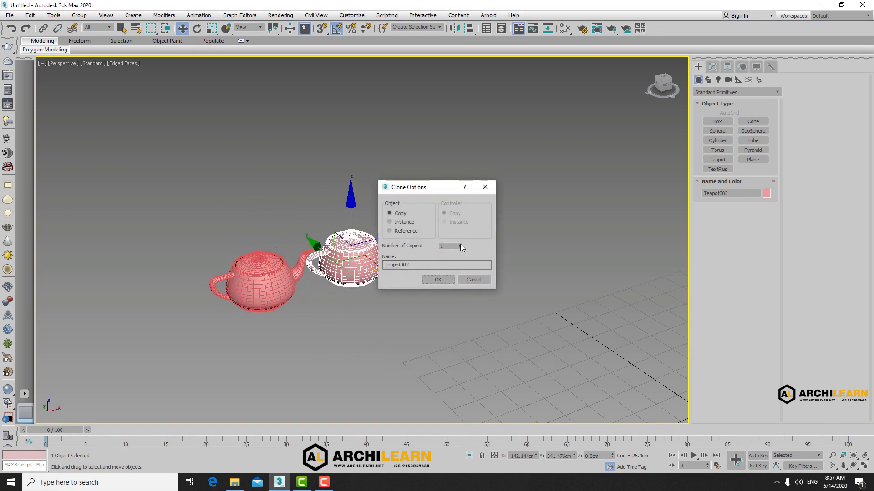
{"action": "left_click", "coordinate": [438, 280]}
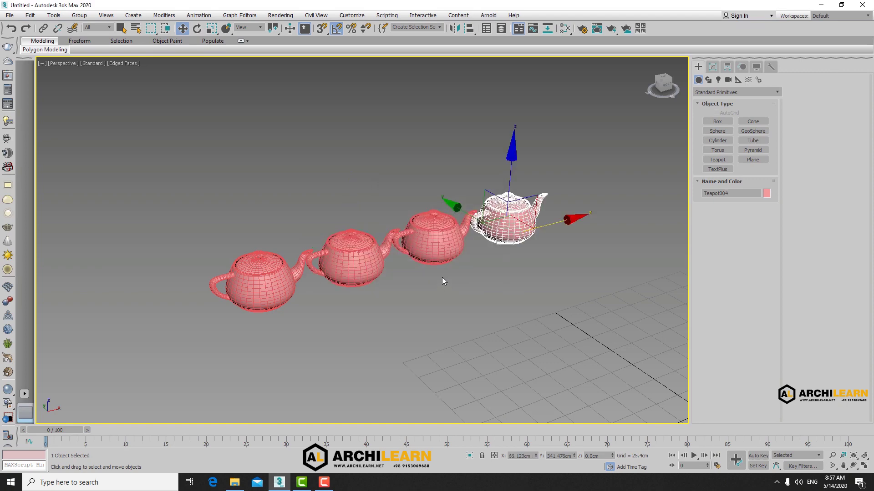
{"action": "key", "text": "ctrl+z"}
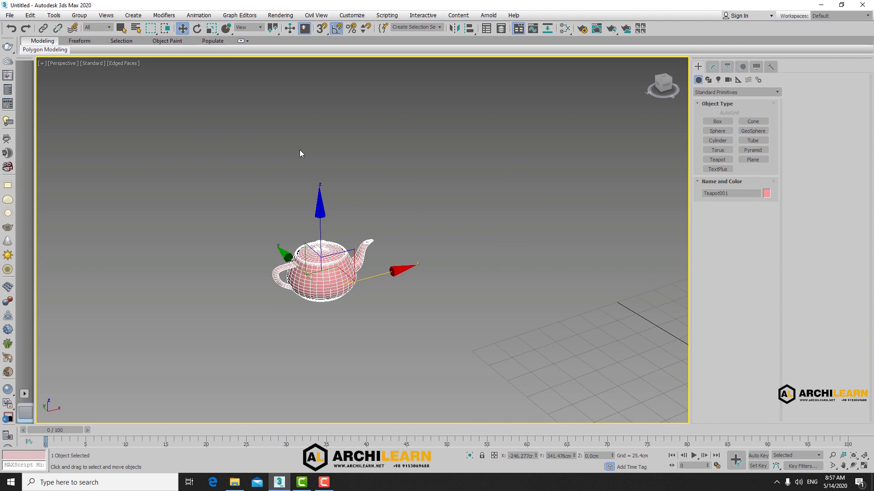
- Start a Shift-rotate copy of the teapot about Z, then cancel it
{"action": "key", "text": "e"}
{"action": "left_click_drag", "start_coordinate": [336, 225], "coordinate": [381, 322], "text": "shift"}
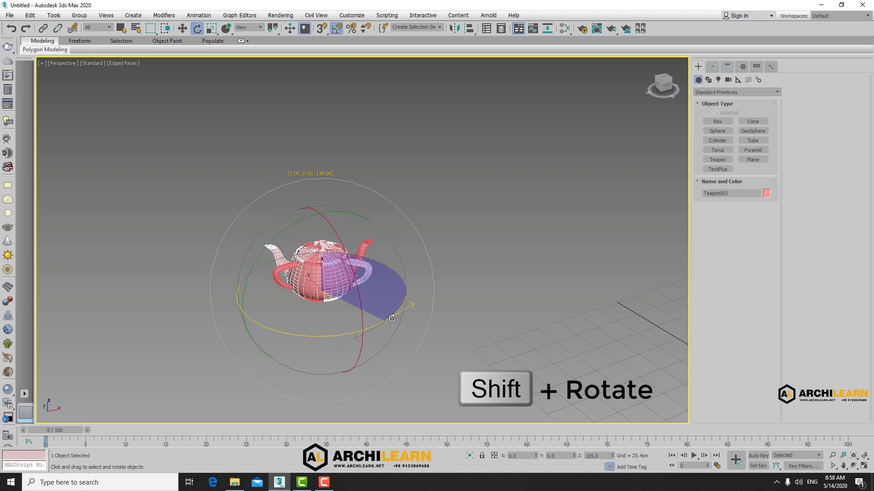
{"action": "left_click_drag", "start_coordinate": [382, 322], "coordinate": [384, 322], "text": "shift"}
{"action": "left_click", "coordinate": [479, 280]}
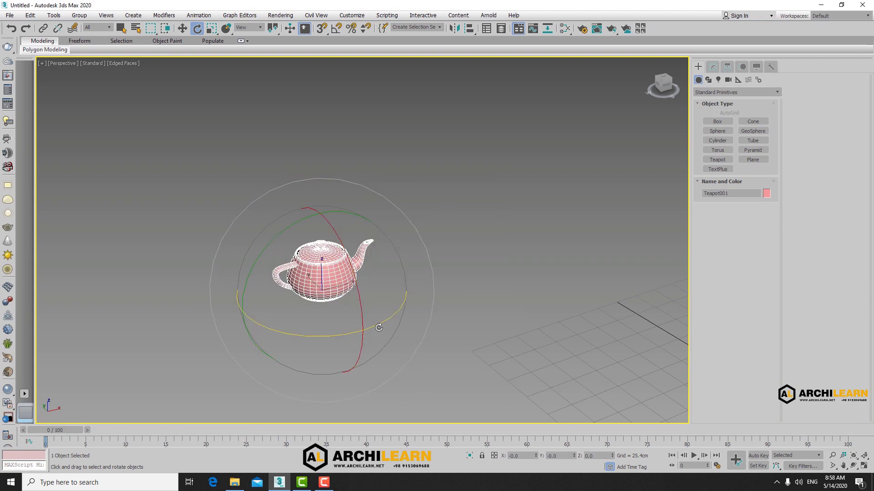
- Make 16 rotated copies of the teapot about Z, undo them, and repeat the clone-and-undo
{"action": "left_click_drag", "start_coordinate": [378, 325], "coordinate": [378, 335], "text": "shift"}
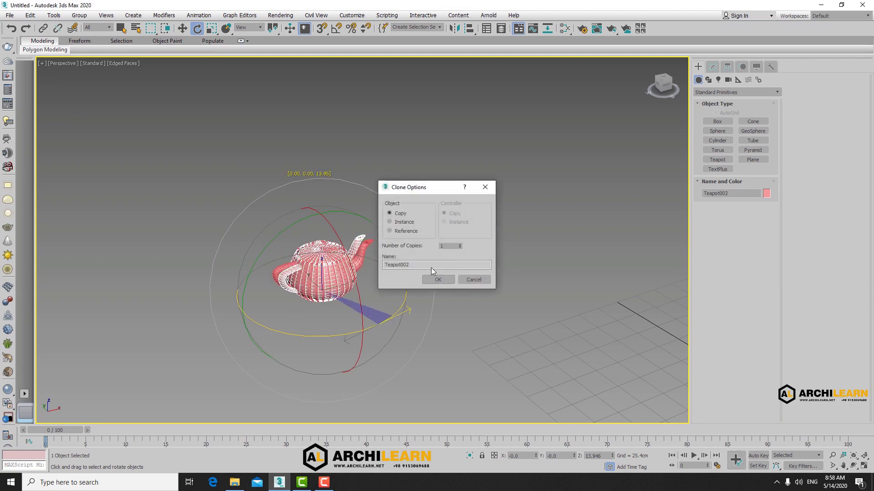
{"action": "left_click_drag", "start_coordinate": [459, 247], "coordinate": [459, 239]}
{"action": "left_click", "coordinate": [438, 279]}
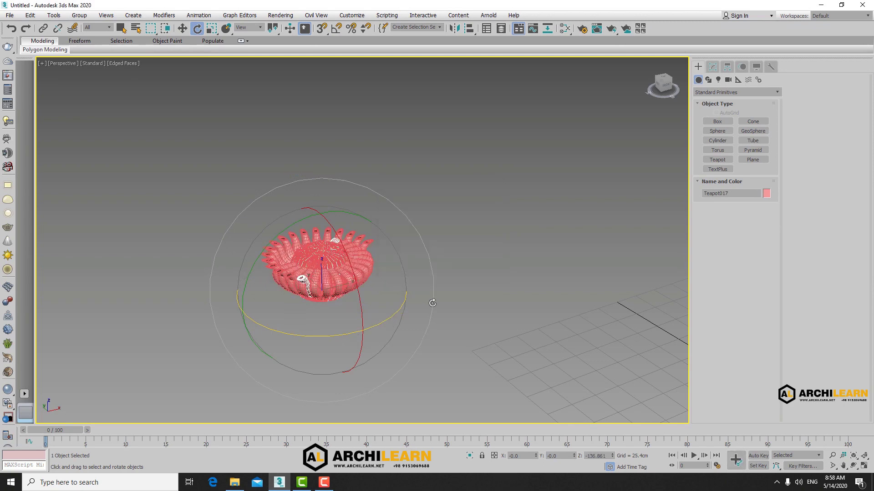
{"action": "scroll", "coordinate": [430, 300], "scroll_direction": "up", "scroll_amount": 5}
{"action": "middle_click_drag", "start_coordinate": [421, 293], "coordinate": [395, 329], "text": "alt"}
{"action": "key", "text": "ctrl+z"}
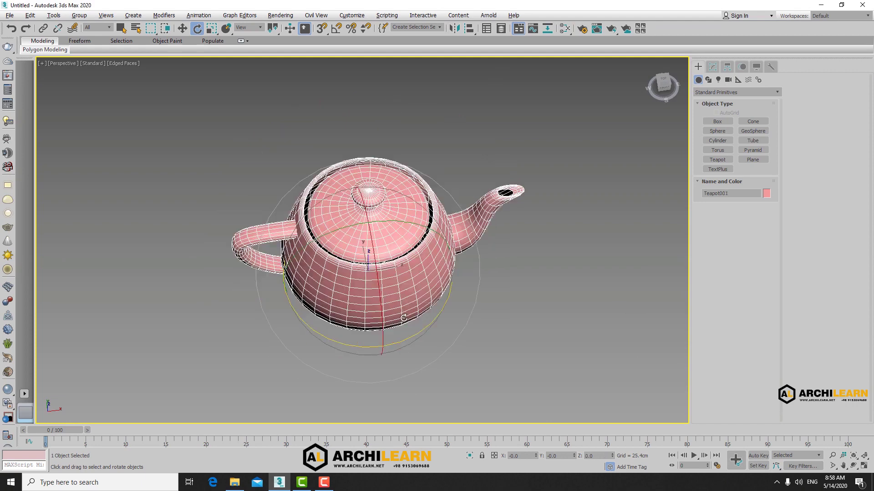
{"action": "left_click_drag", "start_coordinate": [427, 327], "coordinate": [434, 321], "text": "shift"}
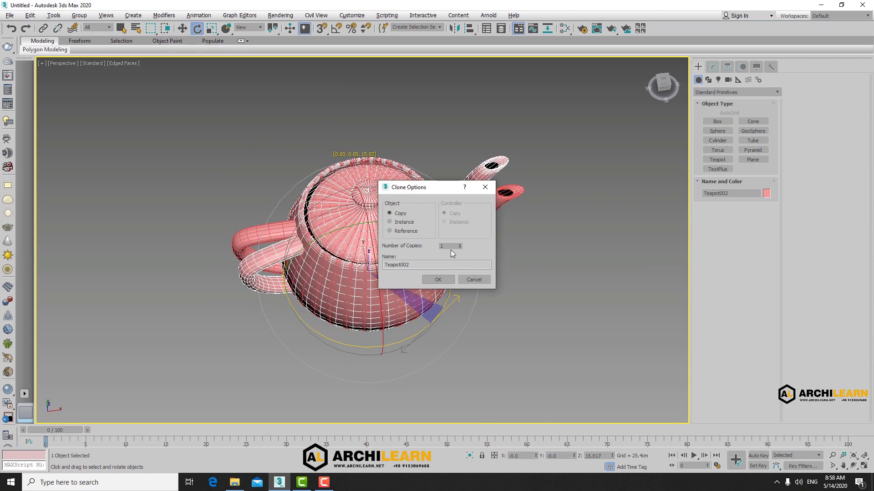
{"action": "left_click", "coordinate": [437, 280]}
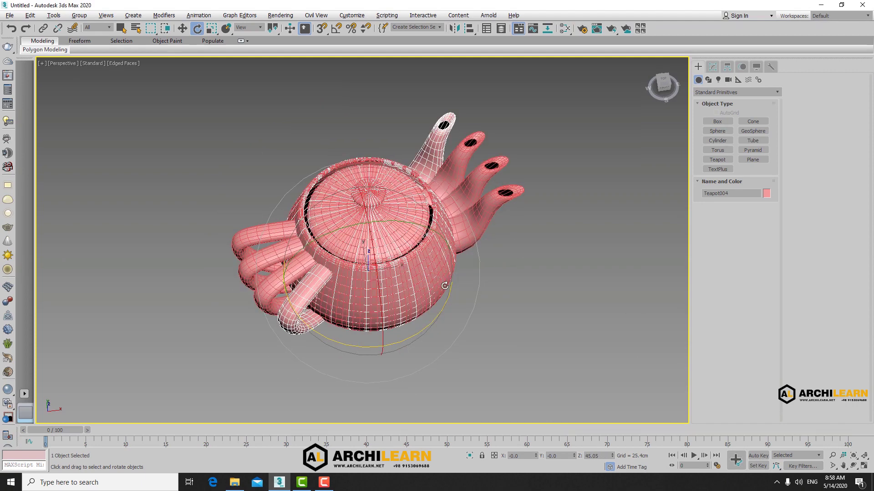
{"action": "key", "text": "ctrl+z"}
- Tilt the teapot about its X axis, then Shift-rotate it about Z into 16 copies
{"action": "left_click_drag", "start_coordinate": [453, 312], "coordinate": [430, 296]}
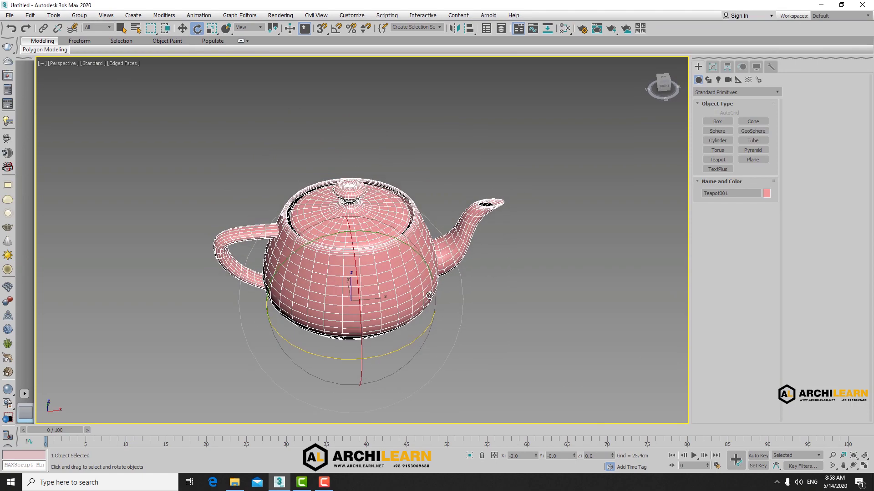
{"action": "left_click_drag", "start_coordinate": [375, 240], "coordinate": [393, 266]}
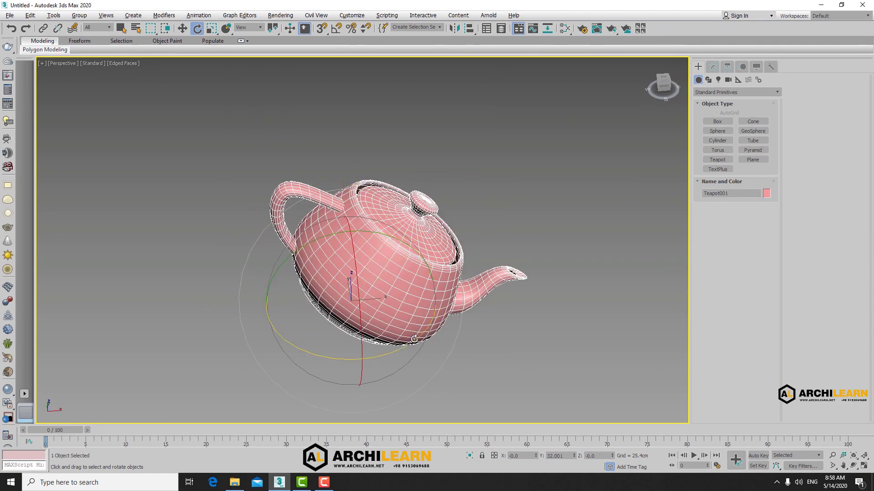
{"action": "left_click_drag", "start_coordinate": [410, 337], "coordinate": [513, 332], "text": "shift"}
{"action": "double_click", "coordinate": [458, 248]}
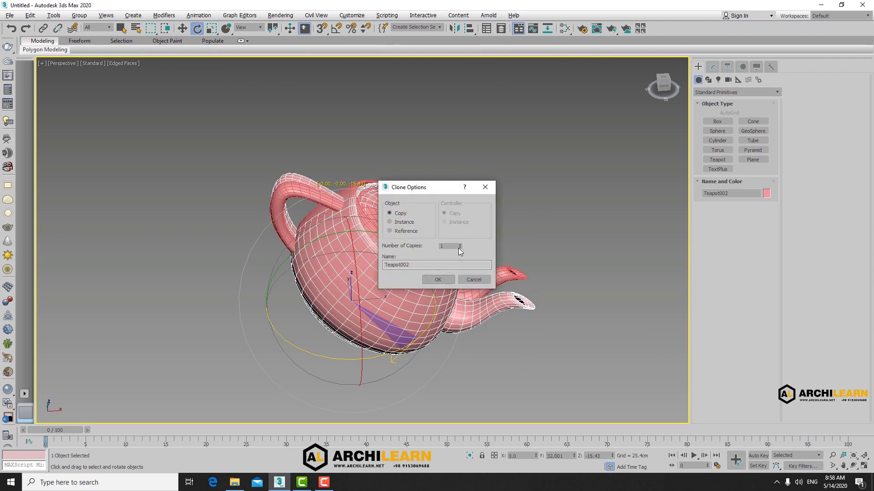
{"action": "type", "text": "16"}
{"action": "left_click", "coordinate": [443, 280]}
- Inspect the rotated copies, clear the selection, and undo the teapot clones
{"action": "middle_click_drag", "start_coordinate": [417, 286], "coordinate": [472, 197], "text": "alt"}
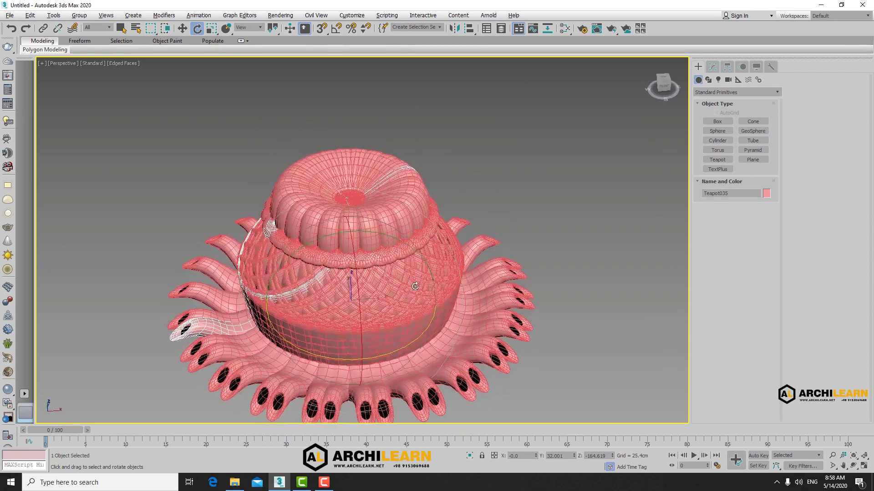
{"action": "left_click", "coordinate": [472, 197]}
{"action": "key", "text": "ctrl+z"}
{"action": "key", "text": "ctrl+z"}
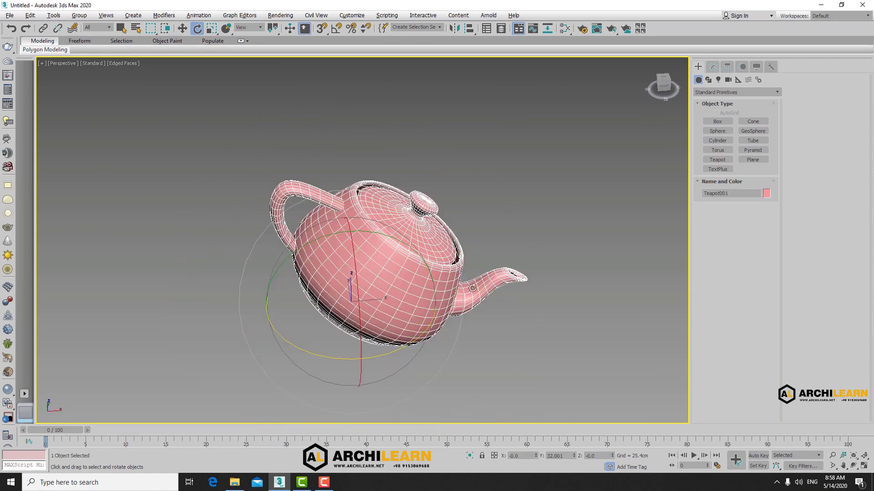
{"action": "middle_click_drag", "start_coordinate": [472, 287], "coordinate": [423, 318], "text": "alt"}
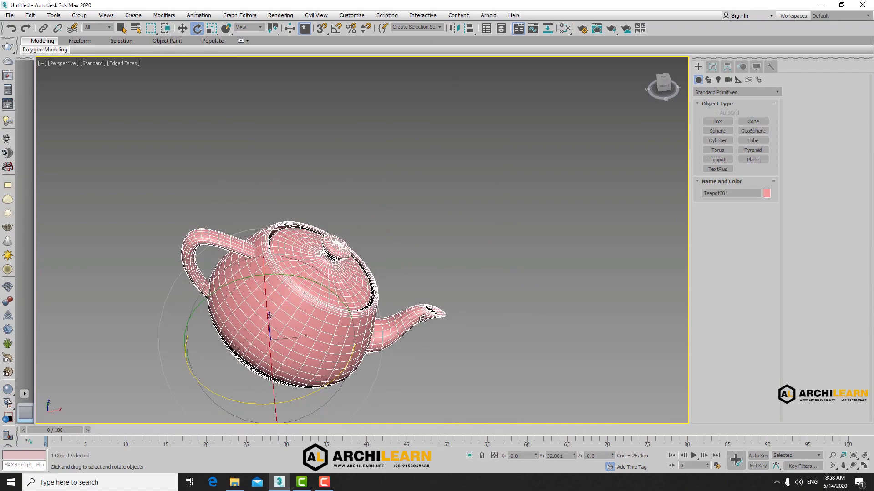
{"action": "key", "text": "shift+e"}
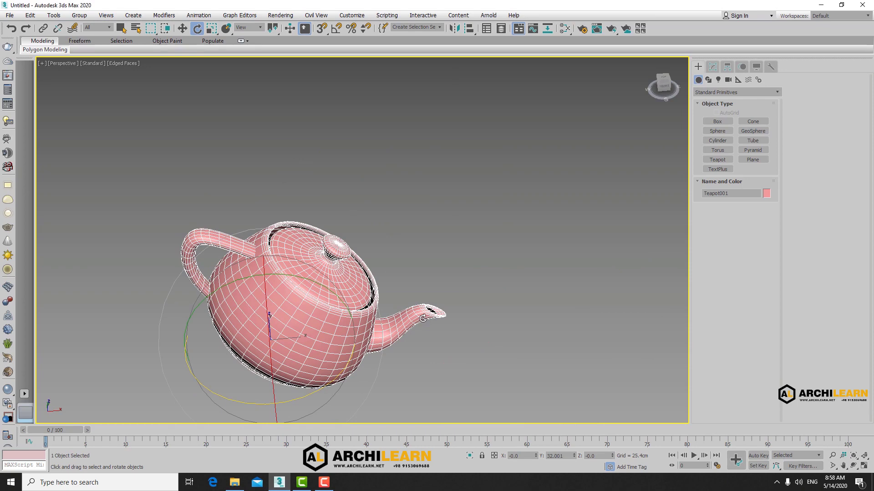
- Shift-scale the teapot into 4 enlarged copies and view them in wireframe
{"action": "key", "text": "r"}
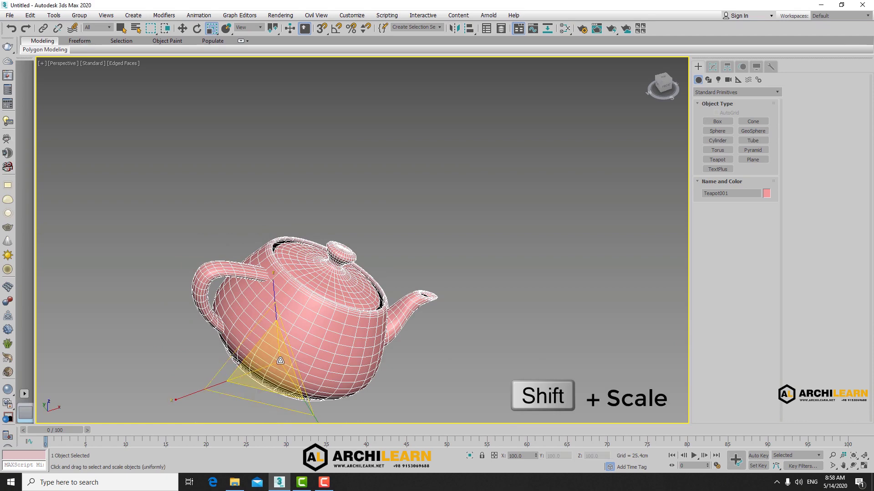
{"action": "left_click_drag", "start_coordinate": [279, 359], "coordinate": [282, 355], "text": "shift"}
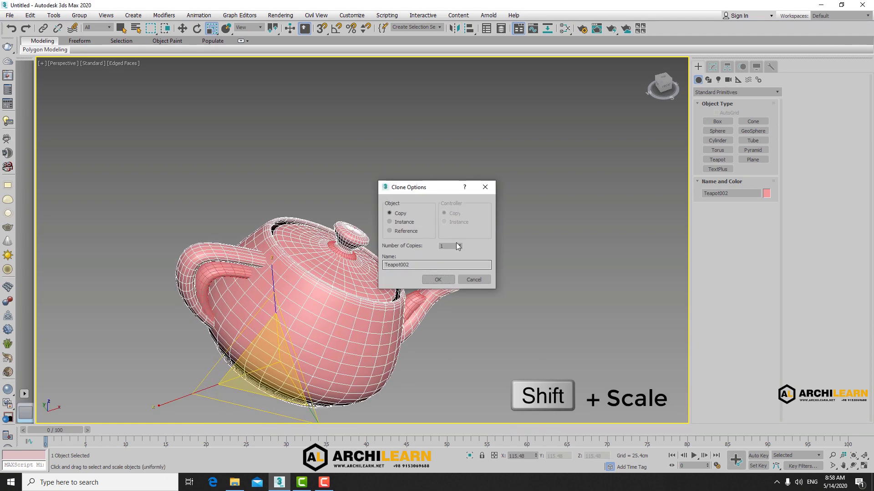
{"action": "left_click", "coordinate": [460, 244]}
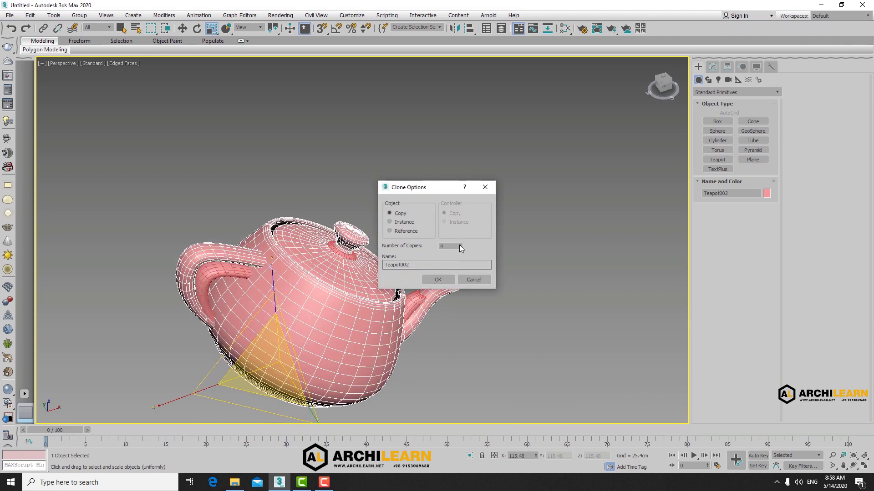
{"action": "left_click", "coordinate": [441, 279]}
{"action": "key", "text": "F3"}
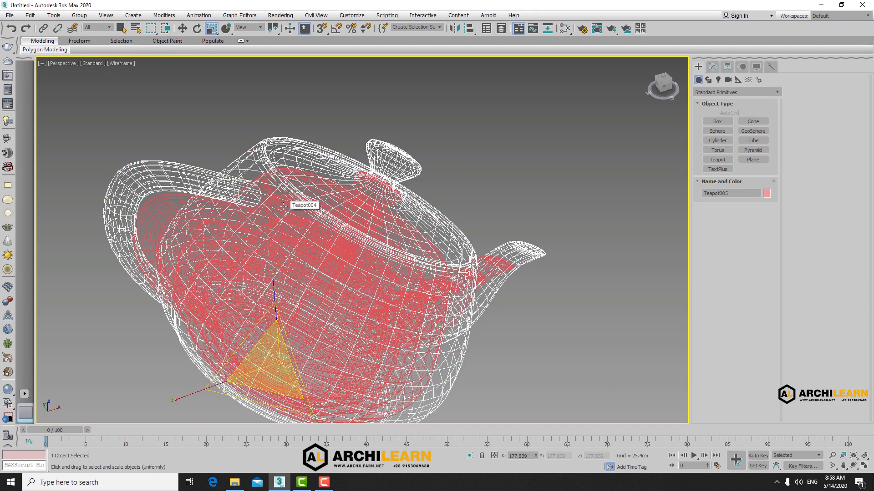
- Discard the enlarged copies, return to shaded display, and reframe the view on the home grid
{"action": "right_click", "coordinate": [283, 207]}
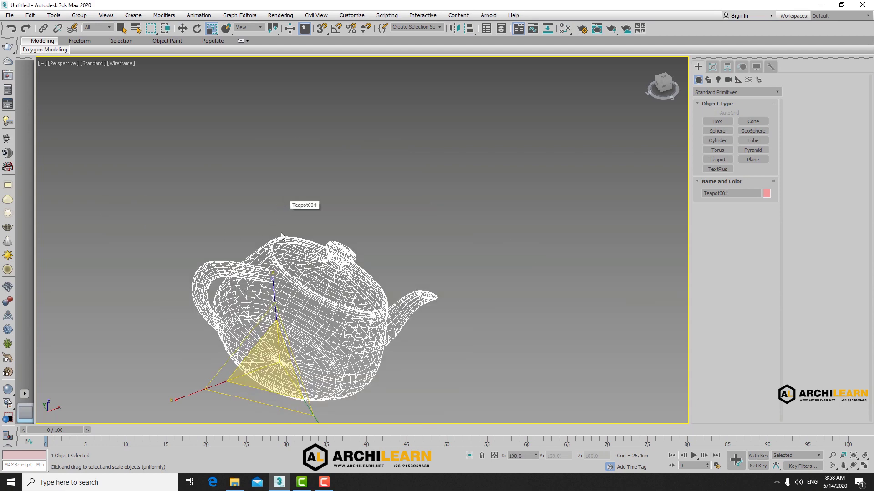
{"action": "key", "text": "F3"}
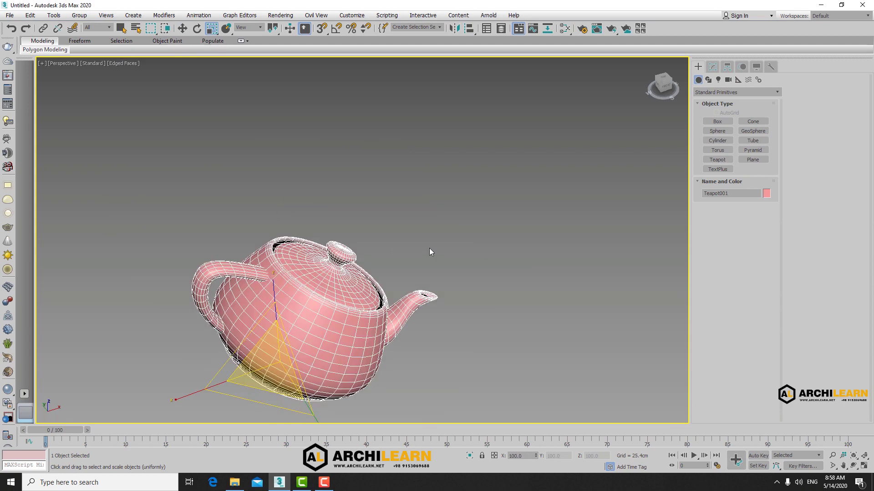
{"action": "middle_click_drag", "start_coordinate": [430, 252], "coordinate": [429, 250], "text": "alt"}
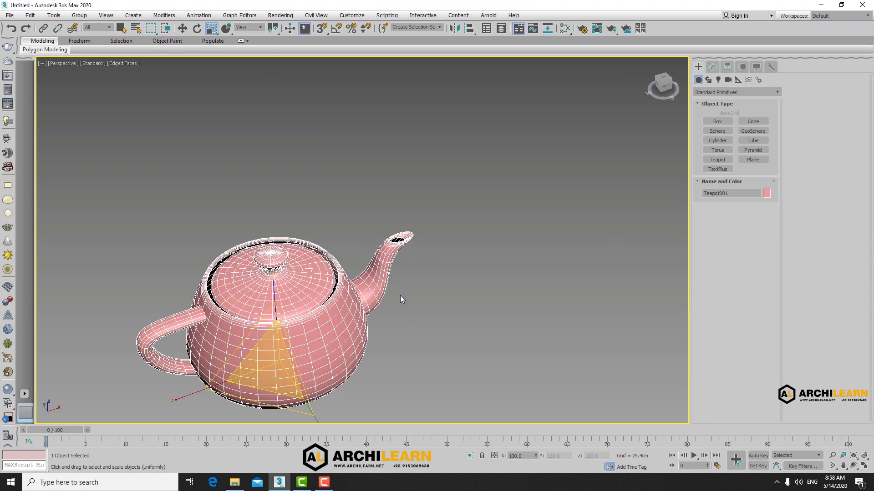
{"action": "mouse_move", "coordinate": [399, 299]}
{"action": "middle_mouse_down", "text": "alt"}
{"action": "mouse_move", "coordinate": [373, 307]}
{"action": "mouse_move", "coordinate": [388, 270]}
{"action": "mouse_move", "coordinate": [426, 234]}
{"action": "middle_mouse_up", "text": "alt"}
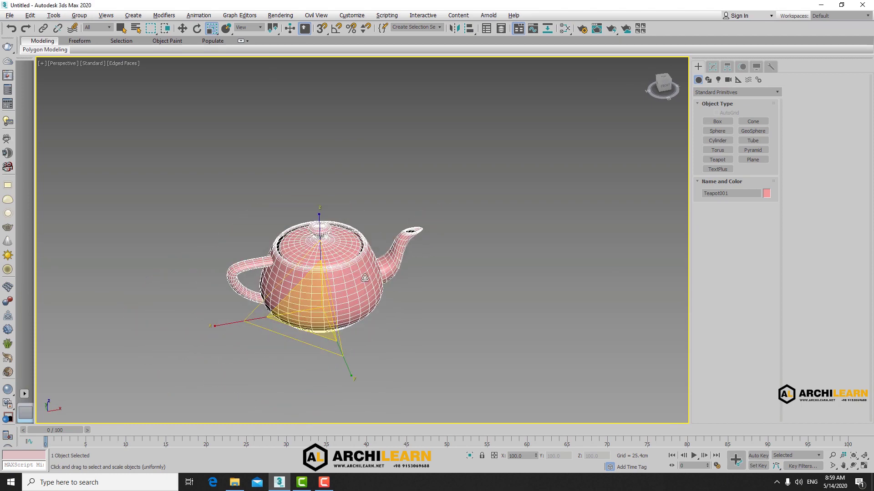
{"action": "scroll", "coordinate": [488, 307], "scroll_direction": "down", "scroll_amount": 3}
{"action": "middle_click_drag", "start_coordinate": [487, 307], "coordinate": [413, 280]}
- Move the teapot down toward the grid origin, cycle rotate, scale and move, then use Select Object
{"action": "key", "text": "w"}
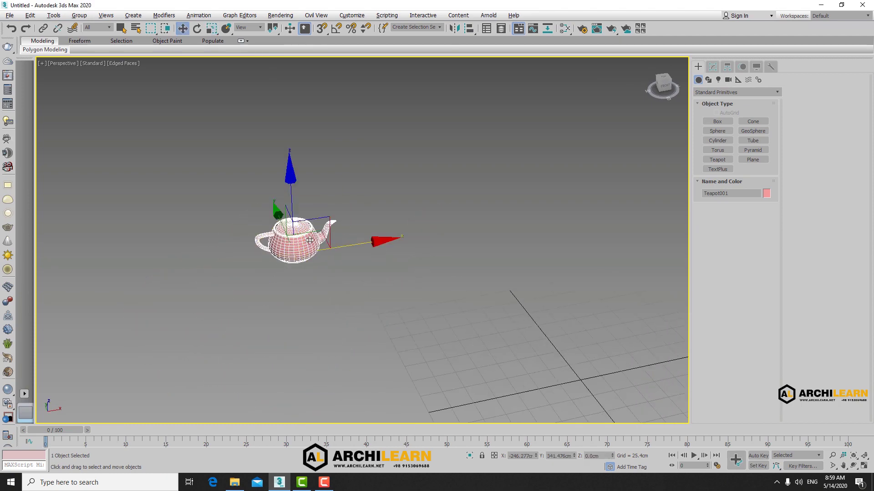
{"action": "left_click_drag", "start_coordinate": [321, 244], "coordinate": [476, 344]}
{"action": "mouse_move", "coordinate": [476, 343]}
{"action": "middle_mouse_down", "text": "alt"}
{"action": "mouse_move", "coordinate": [599, 383]}
{"action": "mouse_move", "coordinate": [599, 367]}
{"action": "mouse_move", "coordinate": [417, 365]}
{"action": "middle_mouse_up", "text": "alt"}
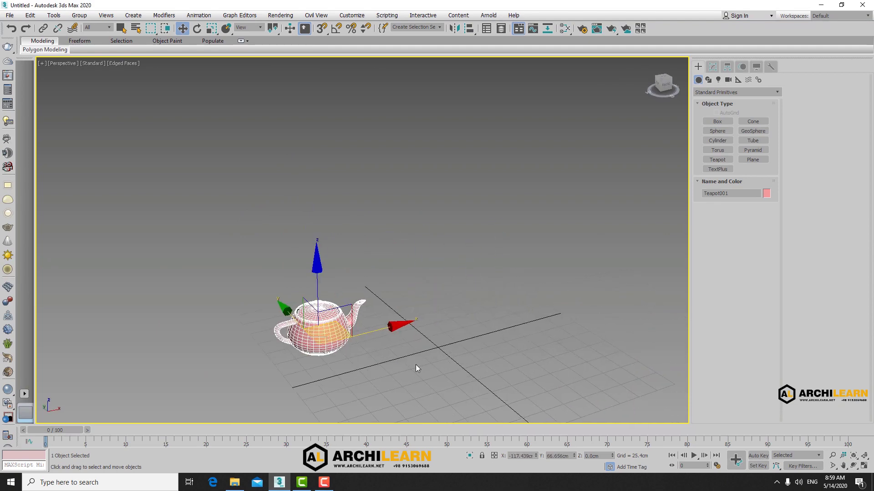
{"action": "key", "text": "e"}
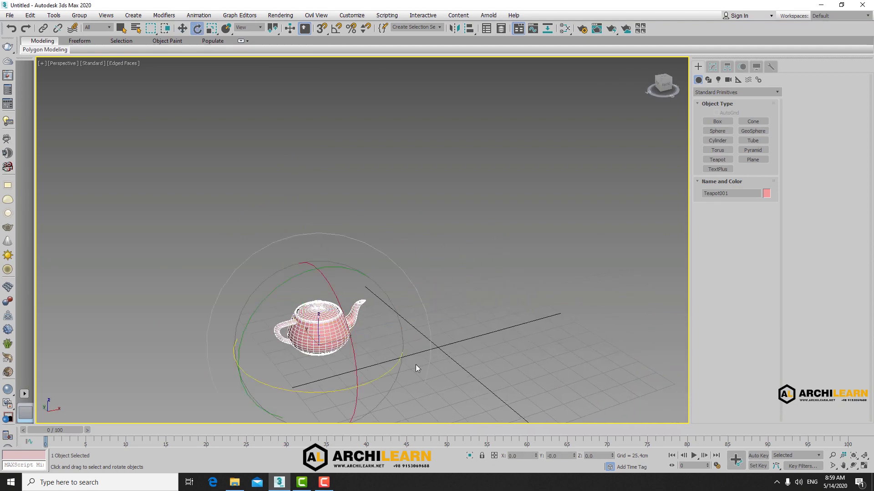
{"action": "key", "text": "r"}
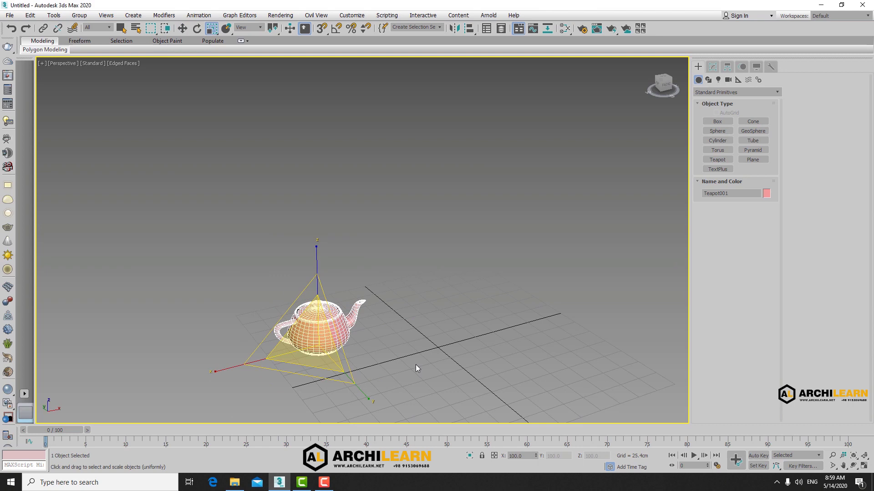
{"action": "key", "text": "w"}
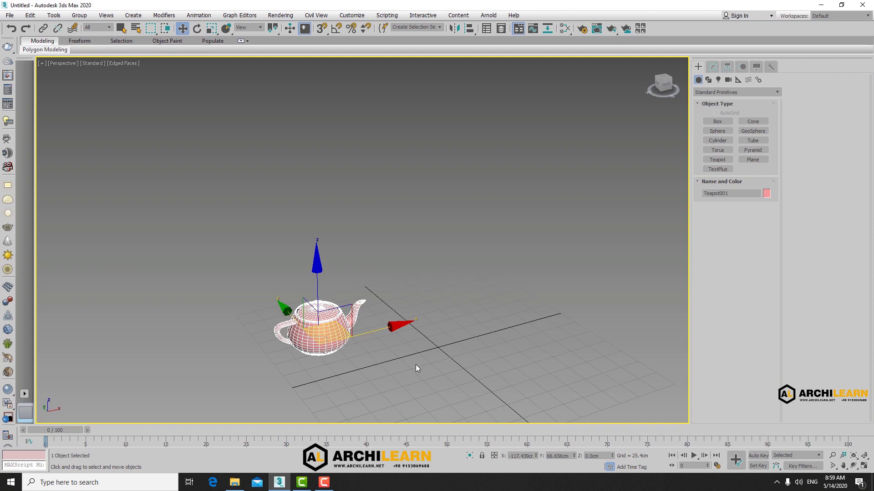
{"action": "key", "text": "q"}
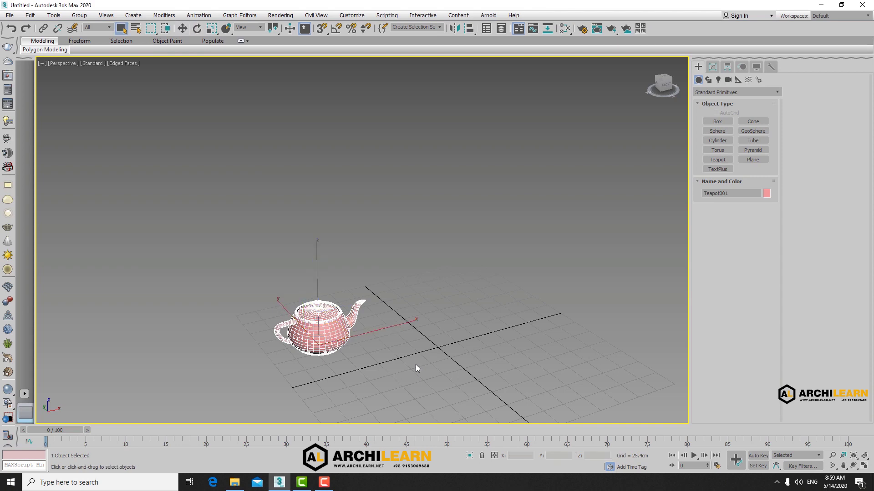
- Paste an independent Copy of the teapot as Teapot002 and lift it above the original
{"action": "key", "text": "ctrl+v"}
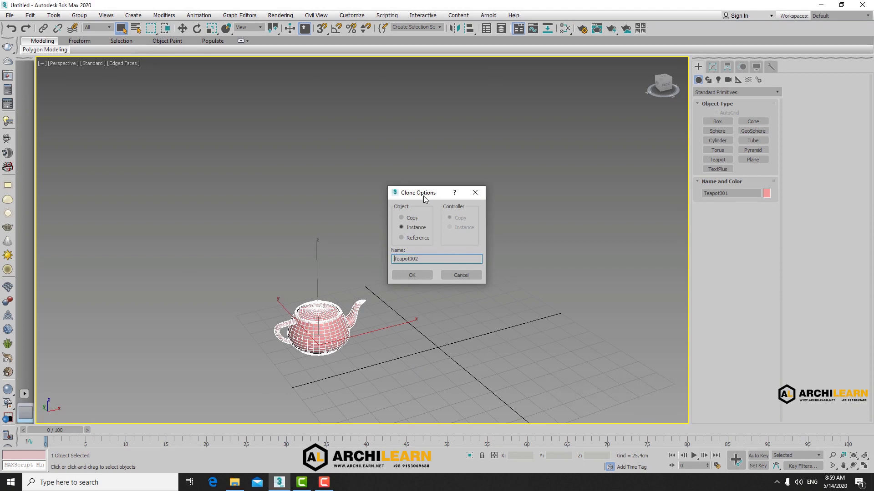
{"action": "left_click", "coordinate": [412, 218]}
{"action": "left_click", "coordinate": [412, 275]}
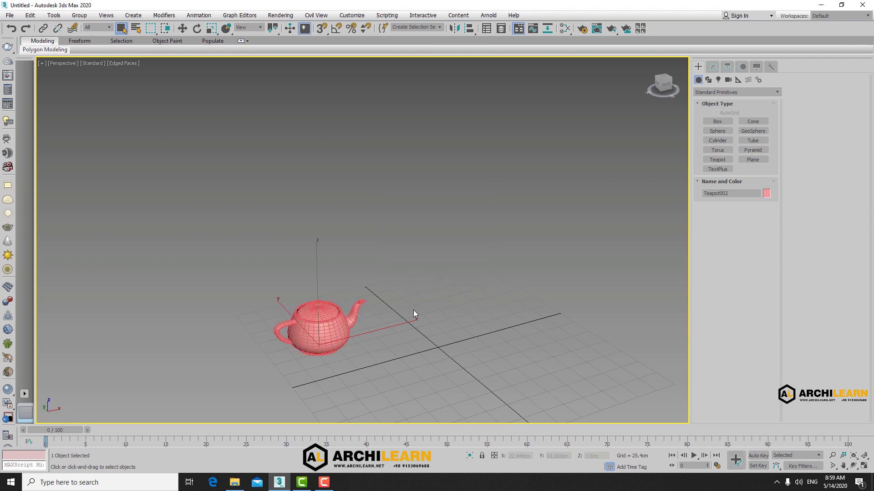
{"action": "key", "text": "w"}
{"action": "left_click_drag", "start_coordinate": [351, 303], "coordinate": [409, 200]}
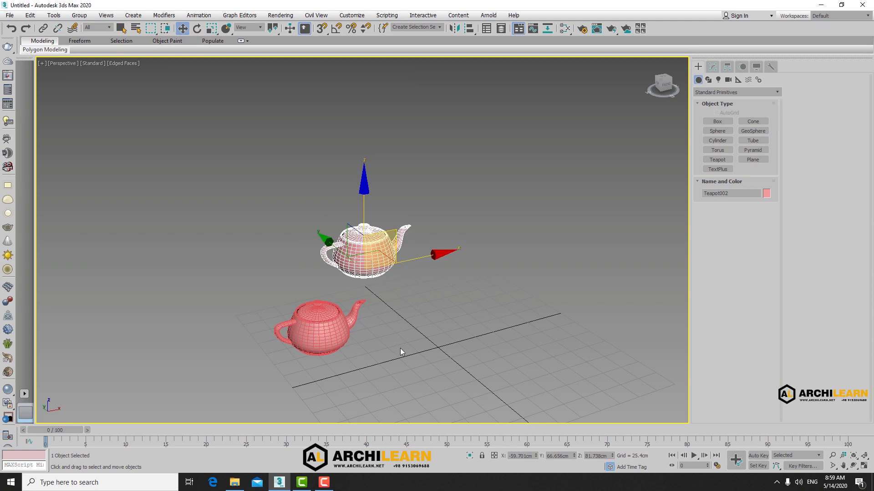
- Delete the lifted copy and move Teapot001 right along X toward the grid origin
{"action": "key", "text": "Delete"}
{"action": "left_click", "coordinate": [313, 316]}
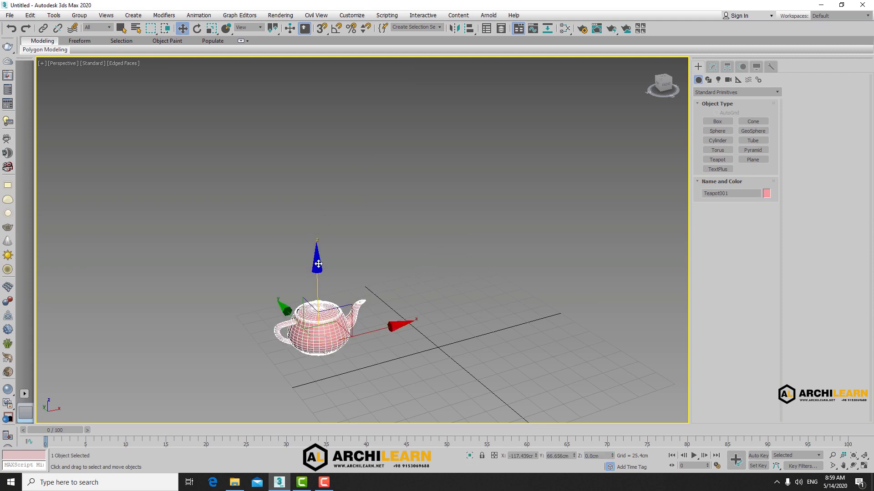
{"action": "left_click_drag", "start_coordinate": [318, 263], "coordinate": [316, 169]}
{"action": "key", "text": "ctrl+z"}
{"action": "left_click_drag", "start_coordinate": [390, 340], "coordinate": [481, 345]}
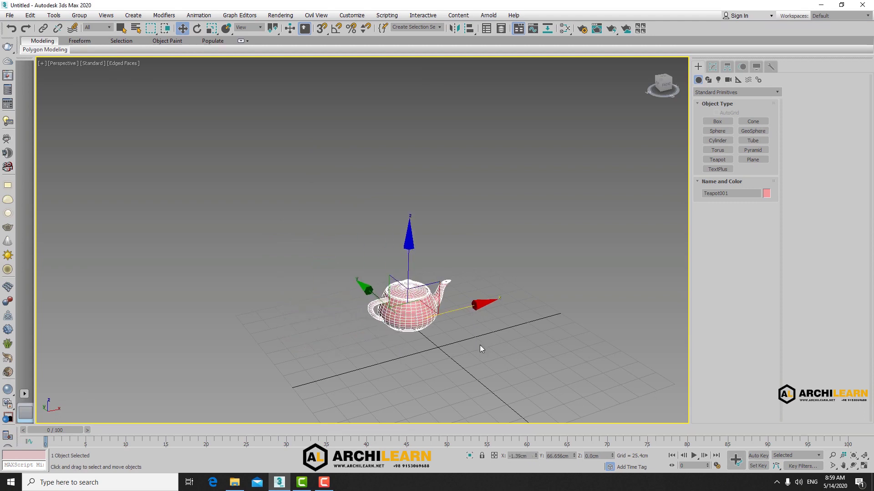
- Paste another Teapot002 clone, lift it above the original, then undo it
{"action": "key", "text": "ctrl+v"}
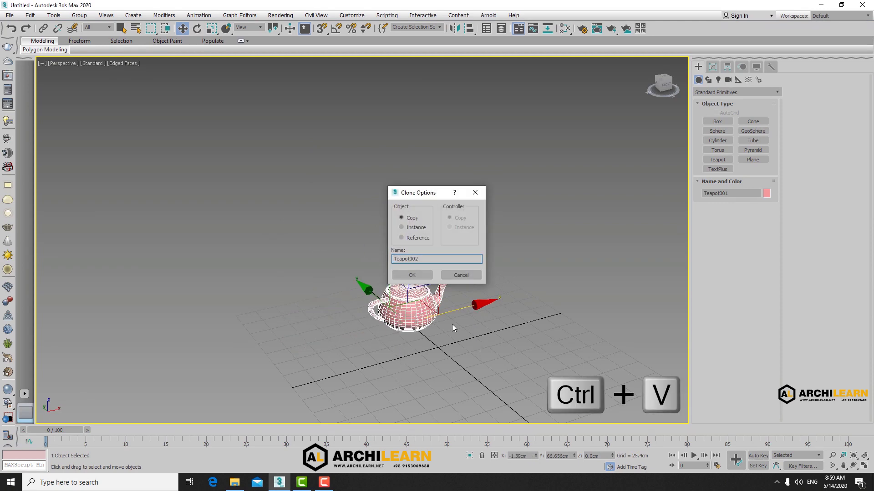
{"action": "left_click", "coordinate": [412, 275]}
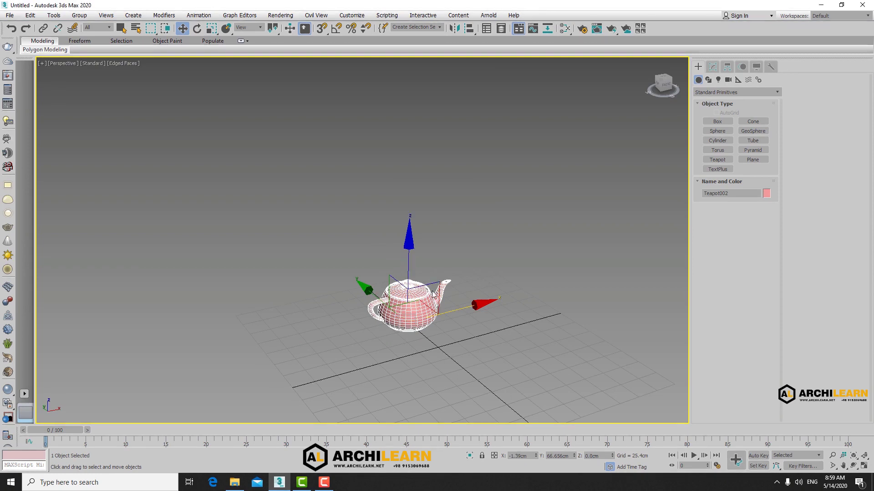
{"action": "left_click_drag", "start_coordinate": [432, 295], "coordinate": [482, 297]}
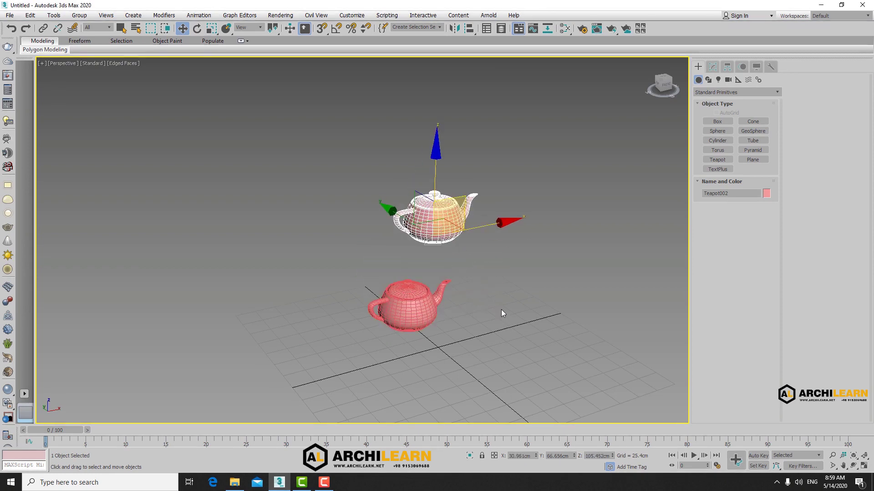
{"action": "key", "text": "ctrl+z"}
{"action": "key", "text": "ctrl+z"}
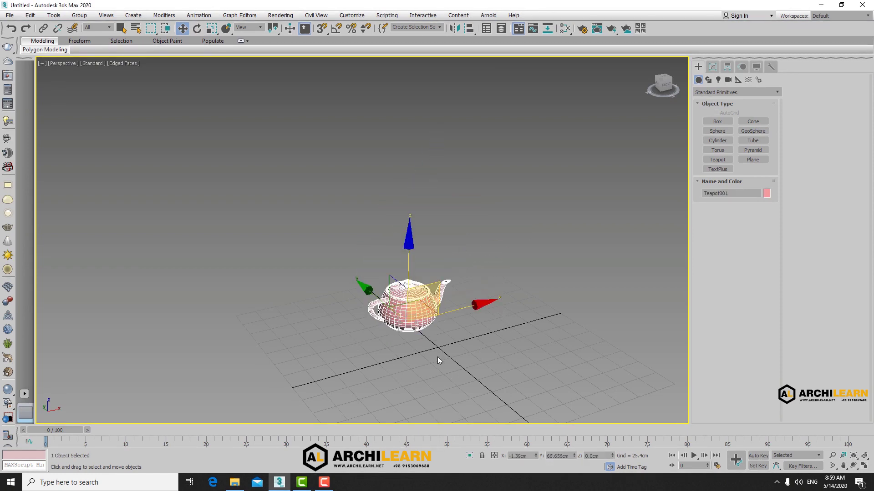